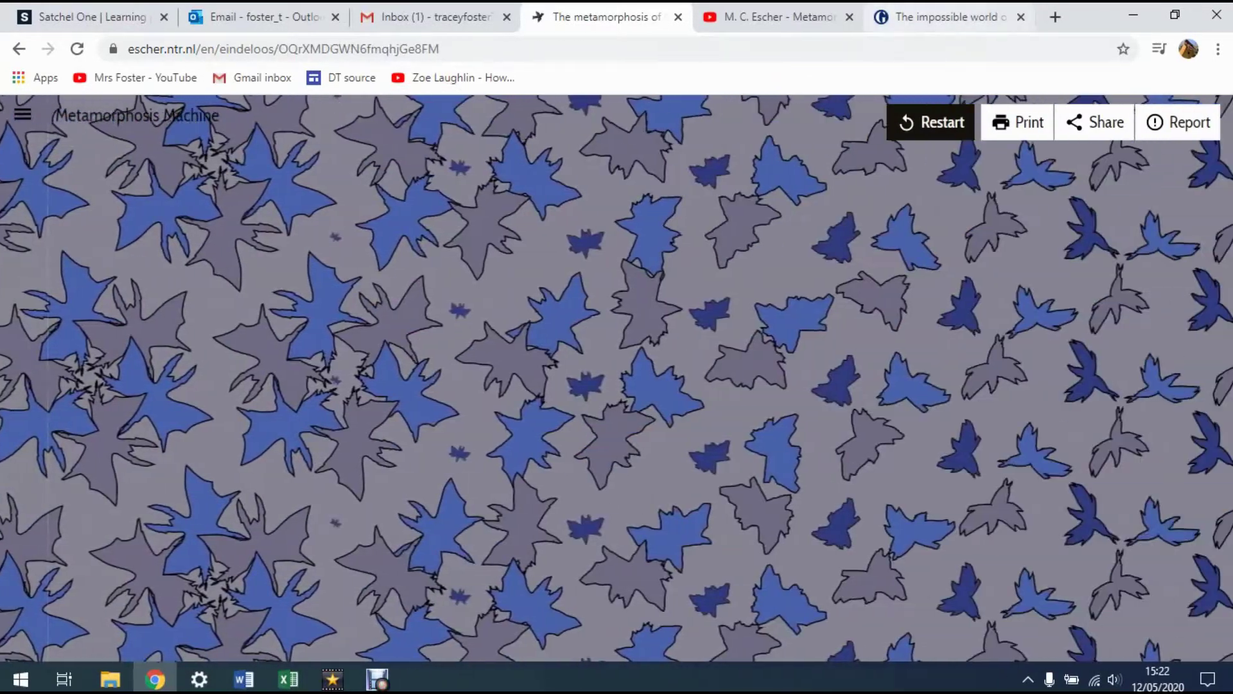
# Review the Escher print in the Guardian gallery, the example metamorphosis and the Metamorphose II video, returning to the Metamorphosis Machine.
pyautogui.click(949, 17)
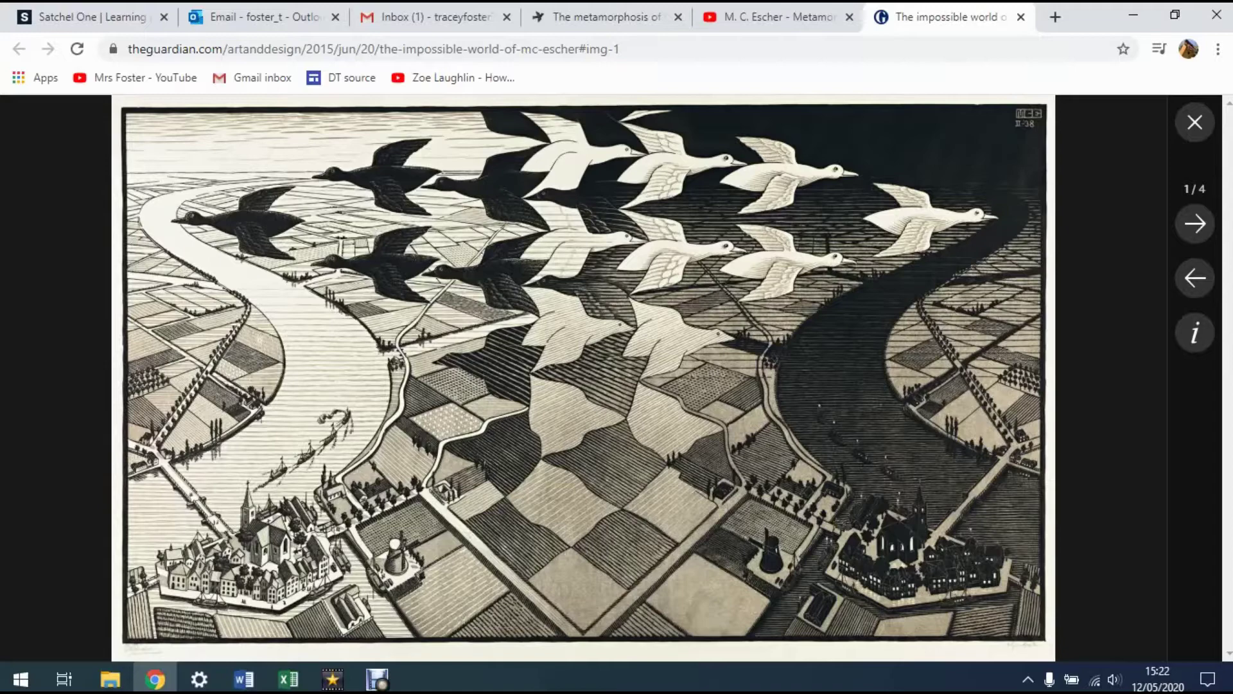
pyautogui.click(606, 17)
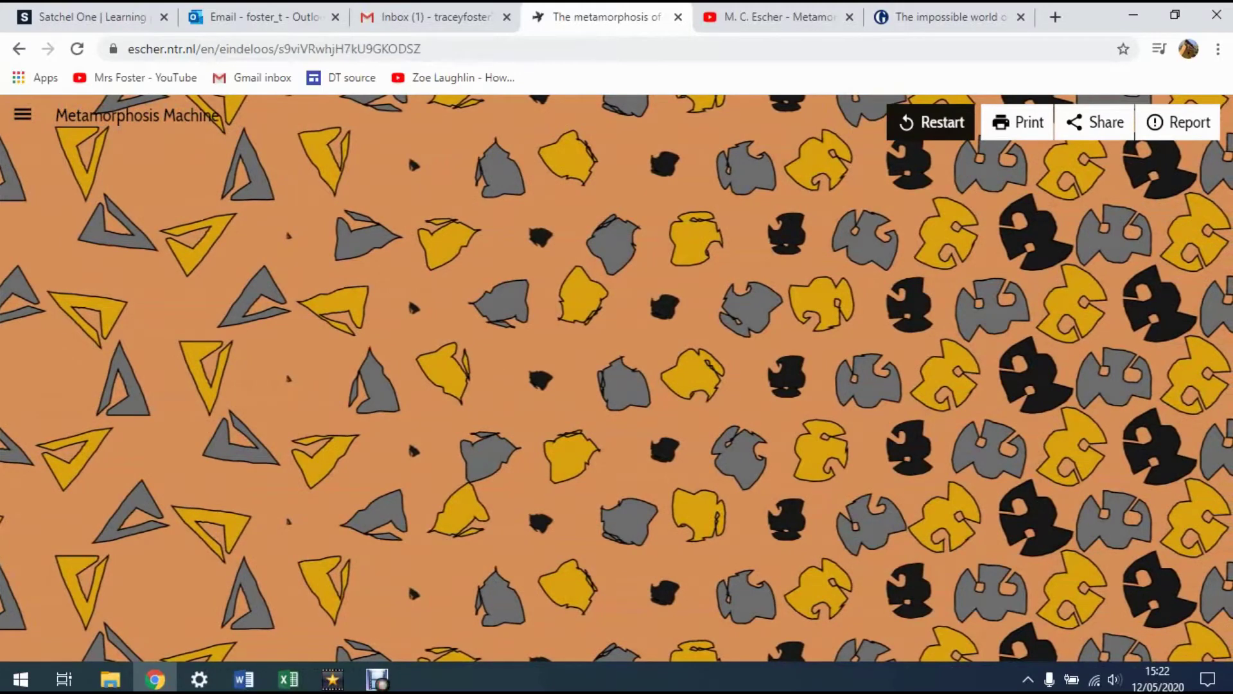
pyautogui.hotkey('ctrl', '6')
pyautogui.hotkey('ctrl', '5')
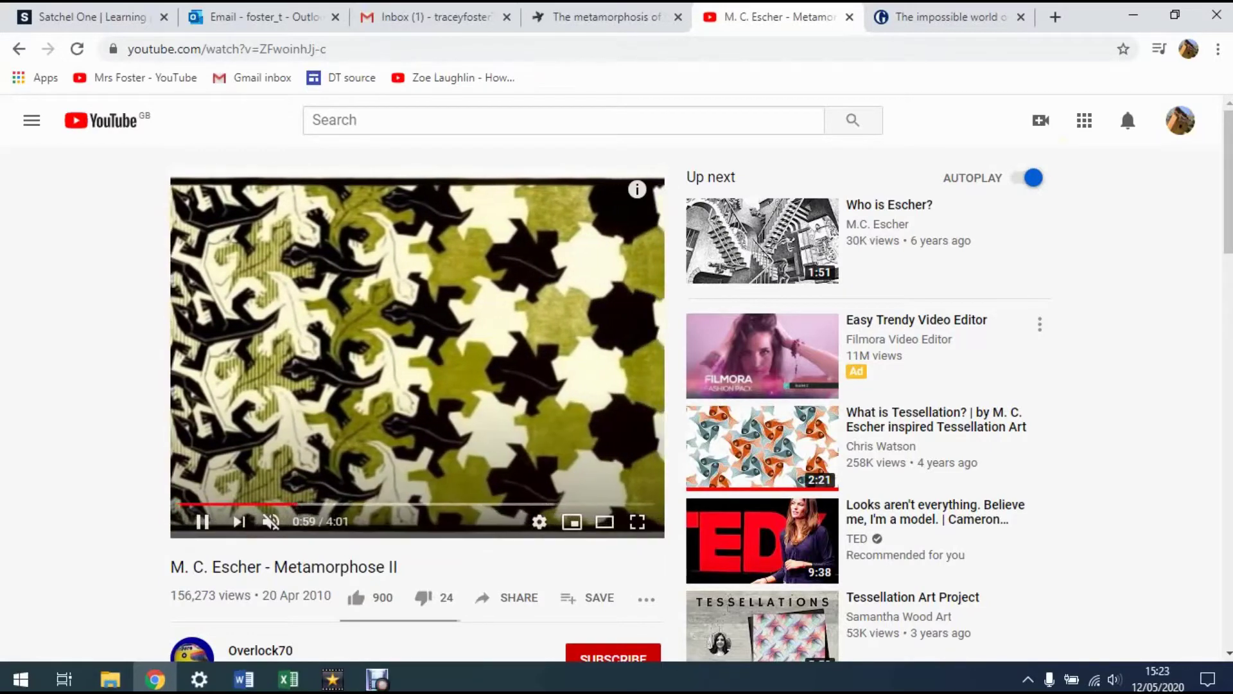
pyautogui.hotkey('ctrl', 'shift', 'Tab')
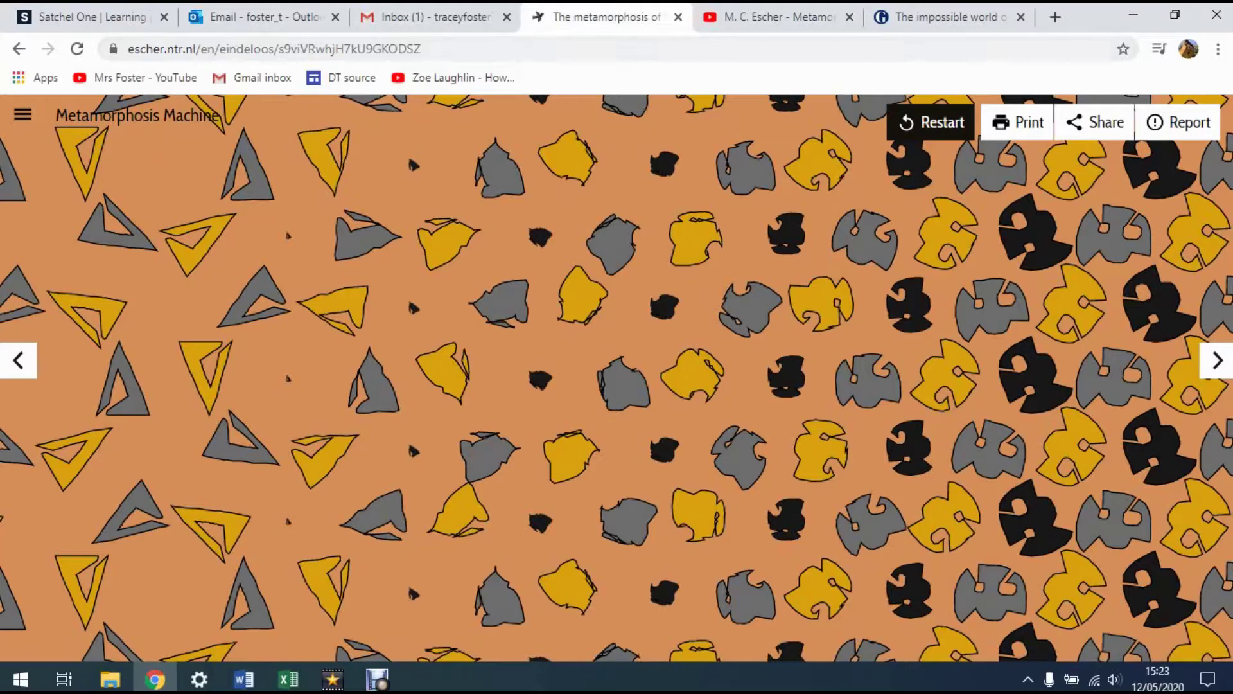
# Restart the metamorphosis from scratch and choose the parallelogram cube pattern as the initial shape.
pyautogui.click(931, 122)
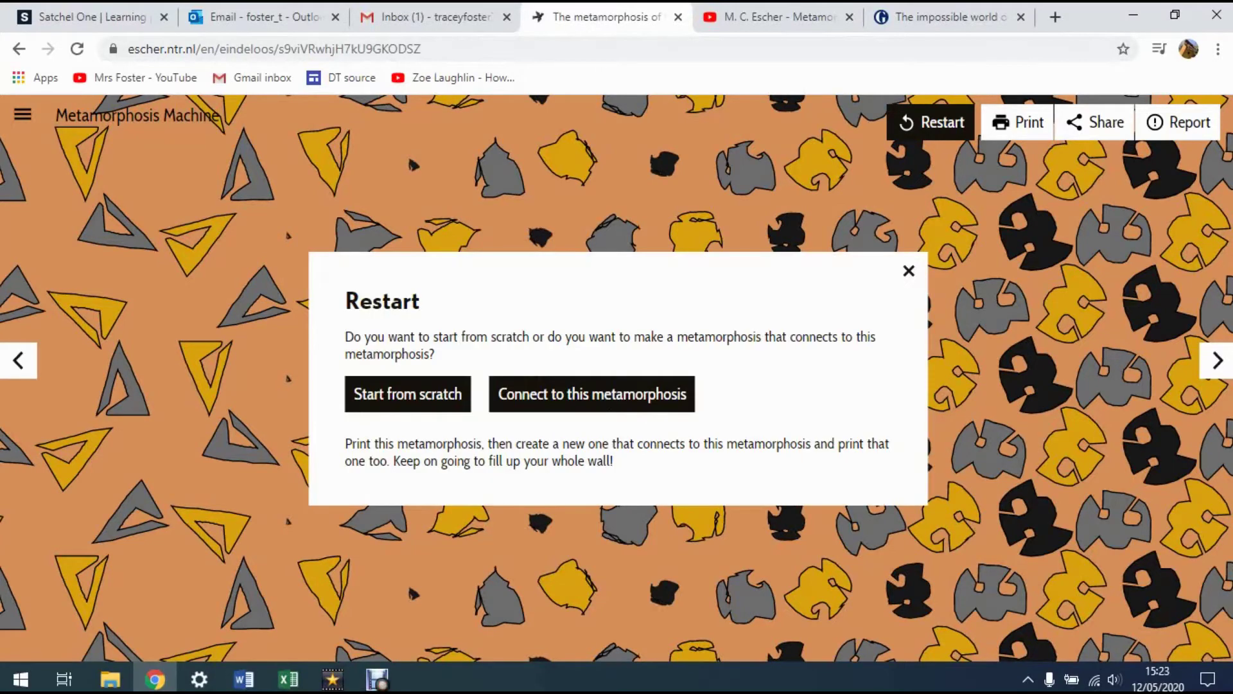
pyautogui.click(408, 393)
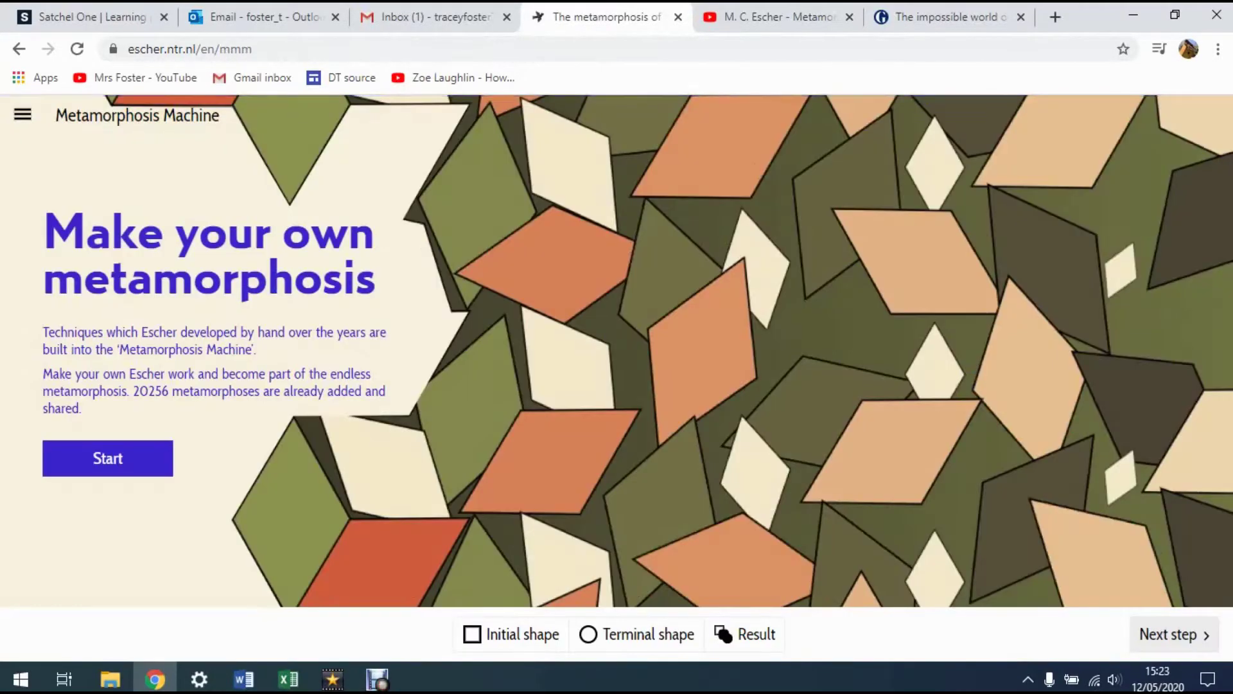
pyautogui.click(135, 458)
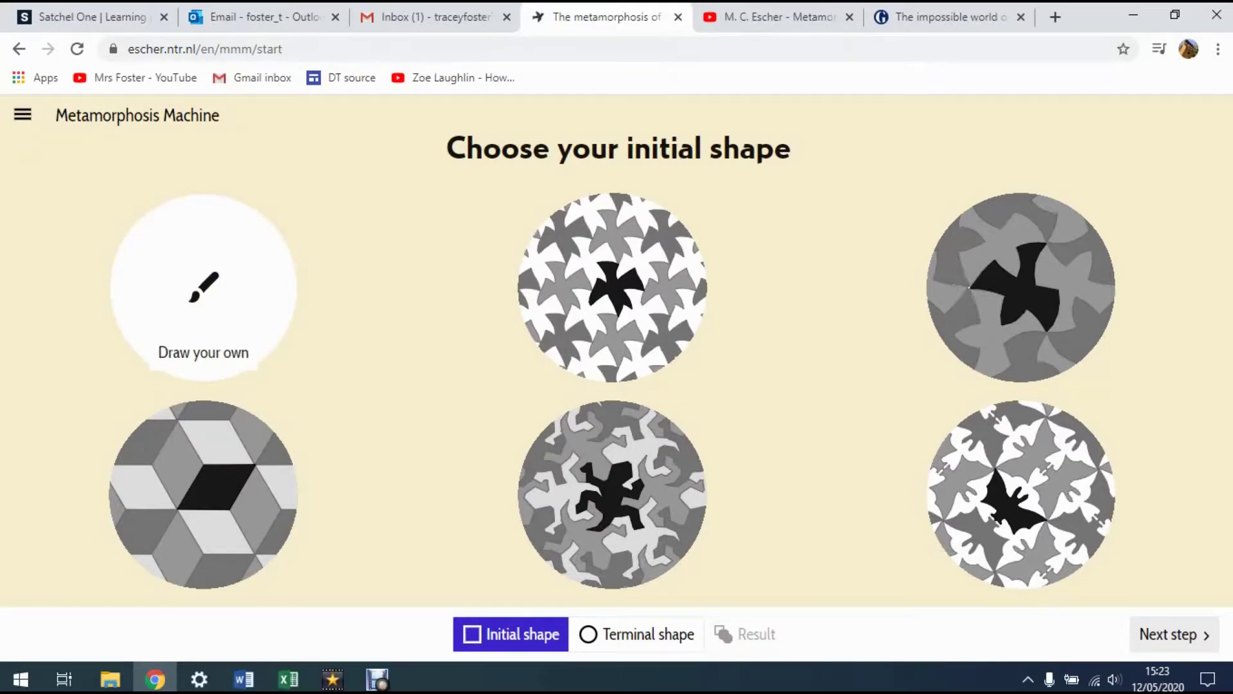
pyautogui.click(203, 495)
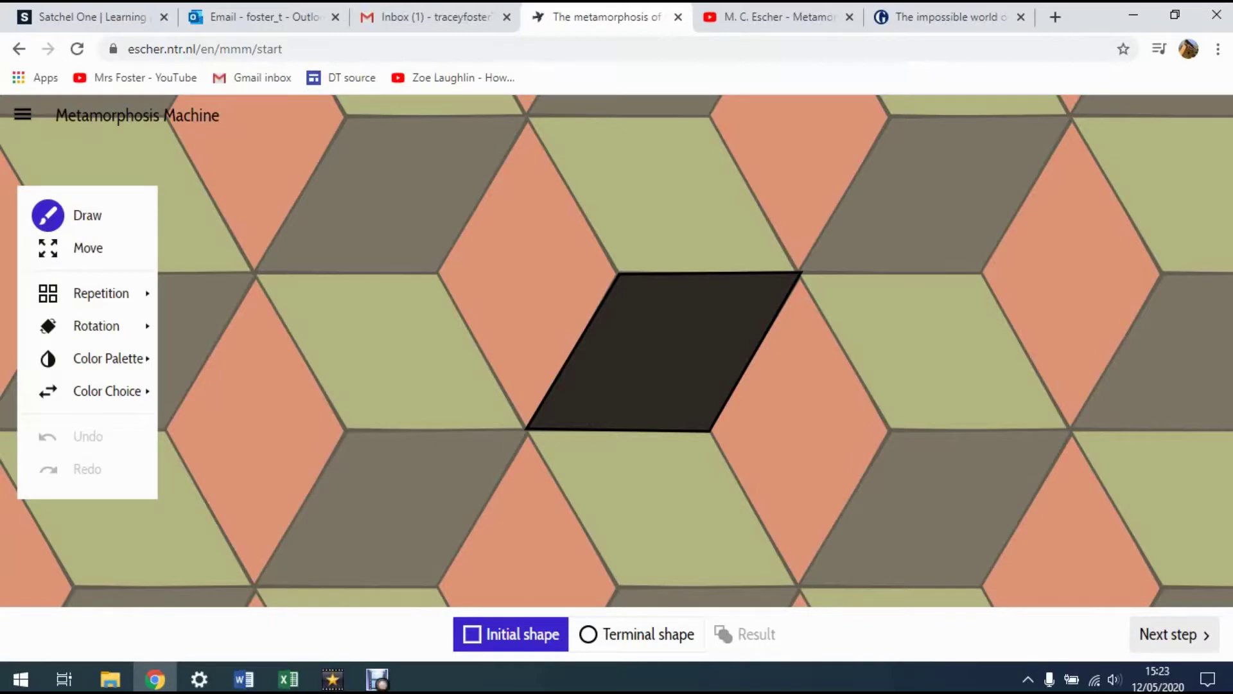
# Draw jagged spikes along the parallelogram's upper and right edges and a small eye near its left edge.
pyautogui.moveTo(618, 273)
pyautogui.mouseDown()
pyautogui.moveTo(639, 214)
pyautogui.moveTo(658, 271)
pyautogui.moveTo(677, 226)
pyautogui.moveTo(709, 292)
pyautogui.moveTo(739, 227)
pyautogui.moveTo(765, 276)
pyautogui.moveTo(777, 214)
pyautogui.moveTo(801, 271)
pyautogui.moveTo(829, 294)
pyautogui.moveTo(765, 316)
pyautogui.moveTo(817, 357)
pyautogui.moveTo(744, 365)
pyautogui.moveTo(777, 404)
pyautogui.moveTo(736, 402)
pyautogui.moveTo(729, 436)
pyautogui.moveTo(695, 429)
pyautogui.mouseUp()
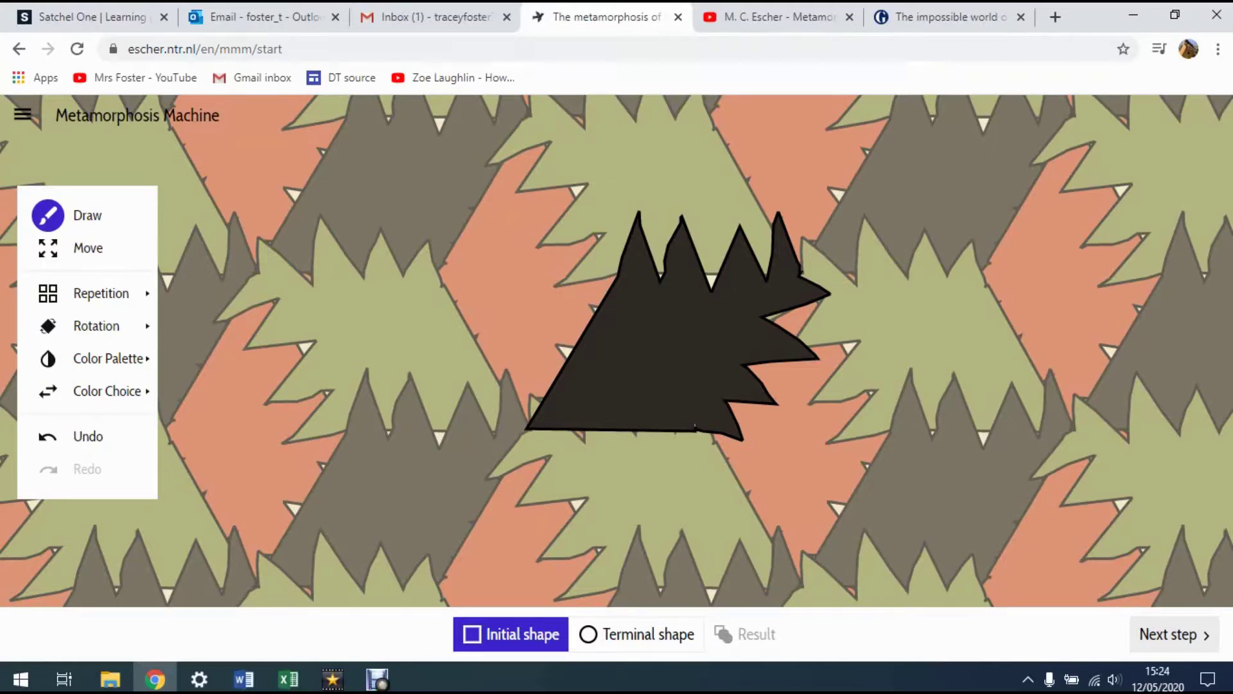
pyautogui.click(107, 390)
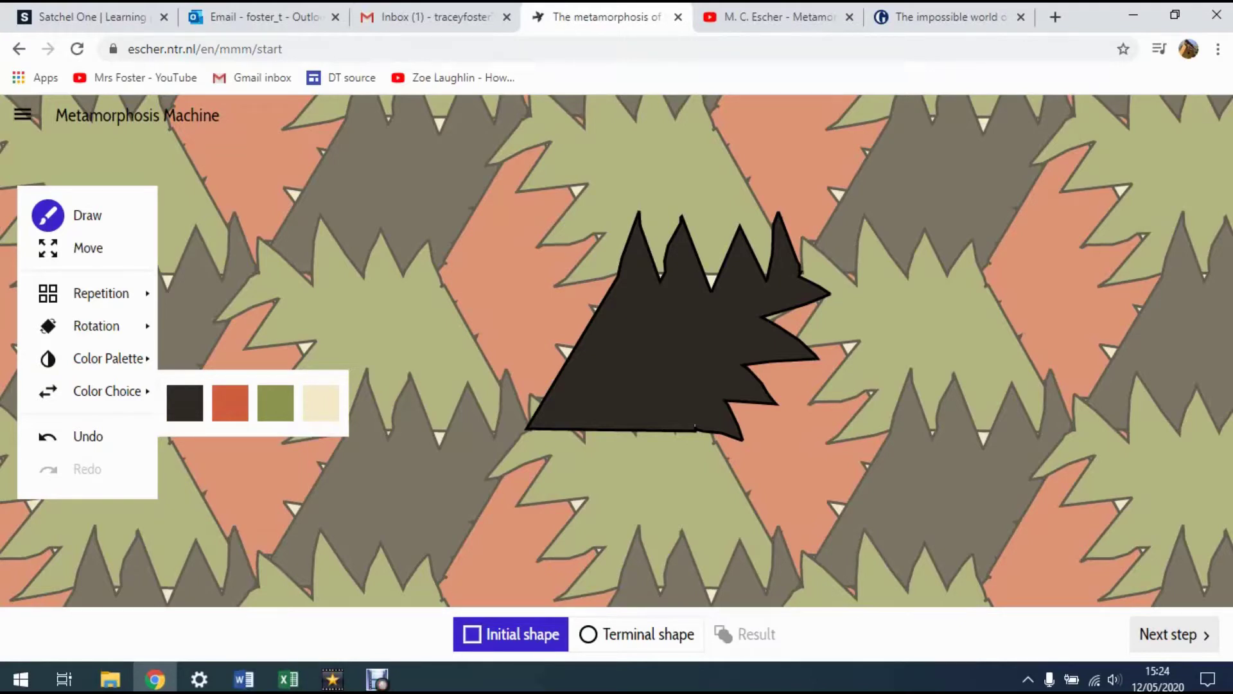
pyautogui.moveTo(609, 365)
pyautogui.mouseDown()
pyautogui.moveTo(628, 379)
pyautogui.moveTo(614, 384)
pyautogui.moveTo(609, 367)
pyautogui.mouseUp()
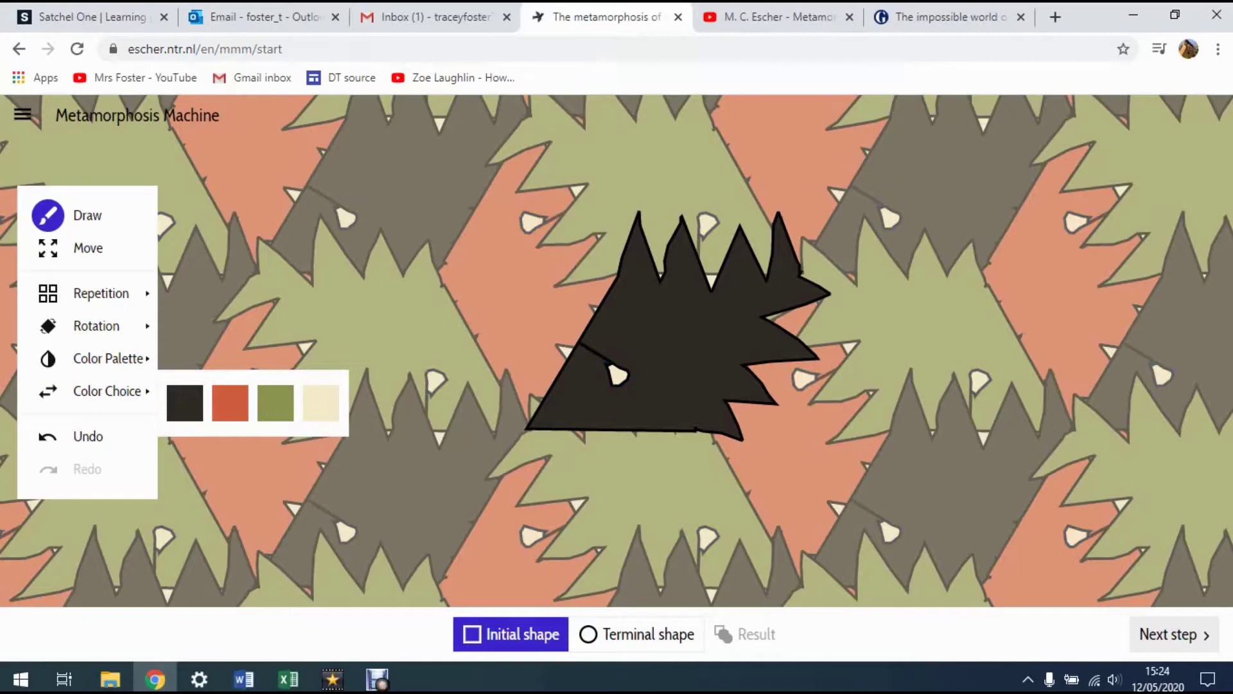
# Shrink and rotate the spiky initial shape so its repeated copies spread apart, and shift it slightly.
pyautogui.click(47, 248)
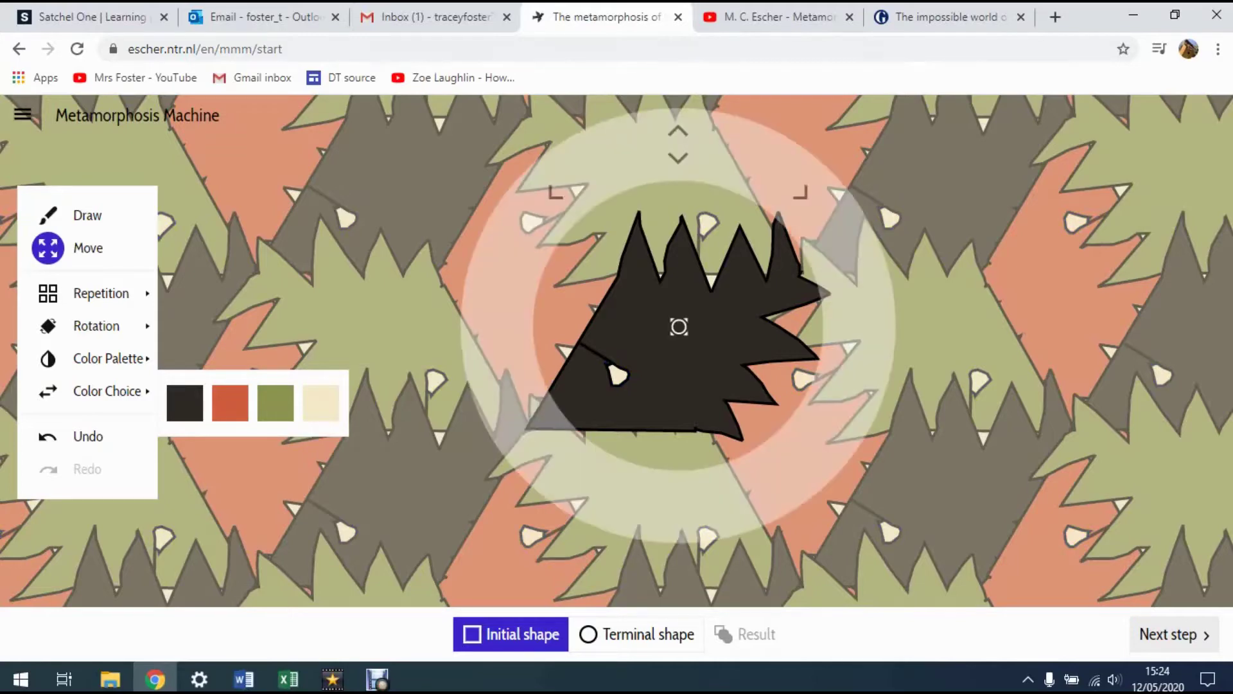
pyautogui.moveTo(800, 192); pyautogui.dragTo(959, 202)
pyautogui.scroll(-8, 679, 327)
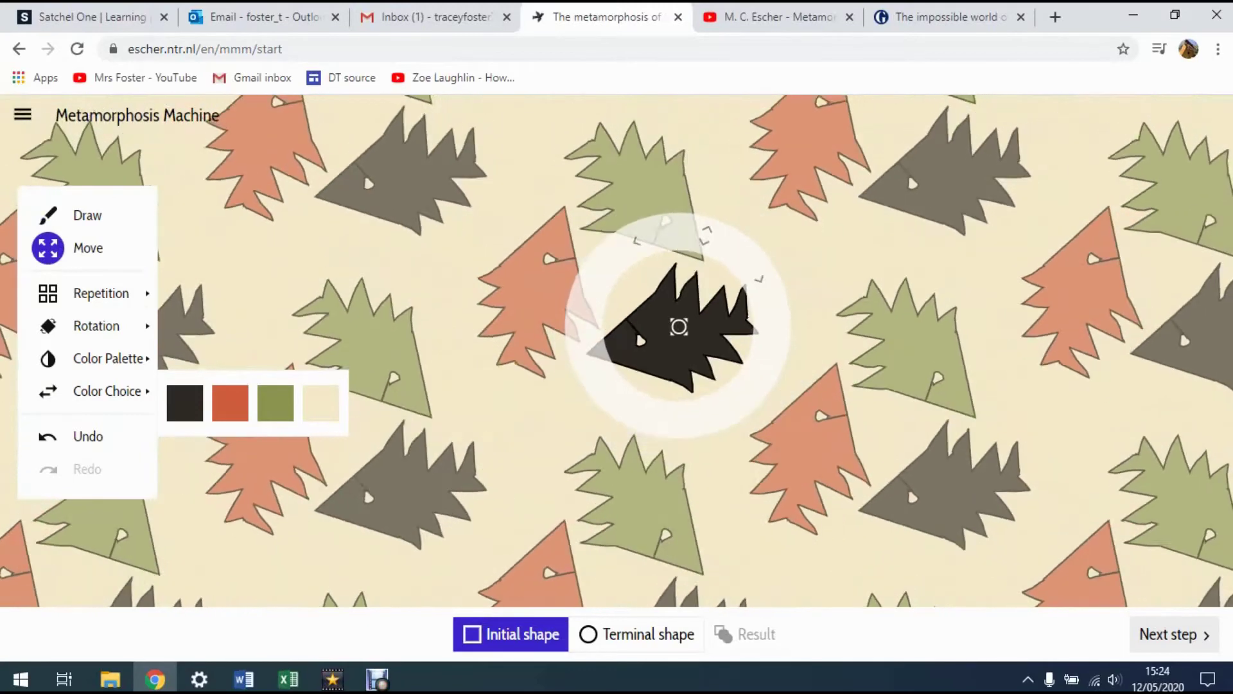
pyautogui.scroll(-8, 679, 327)
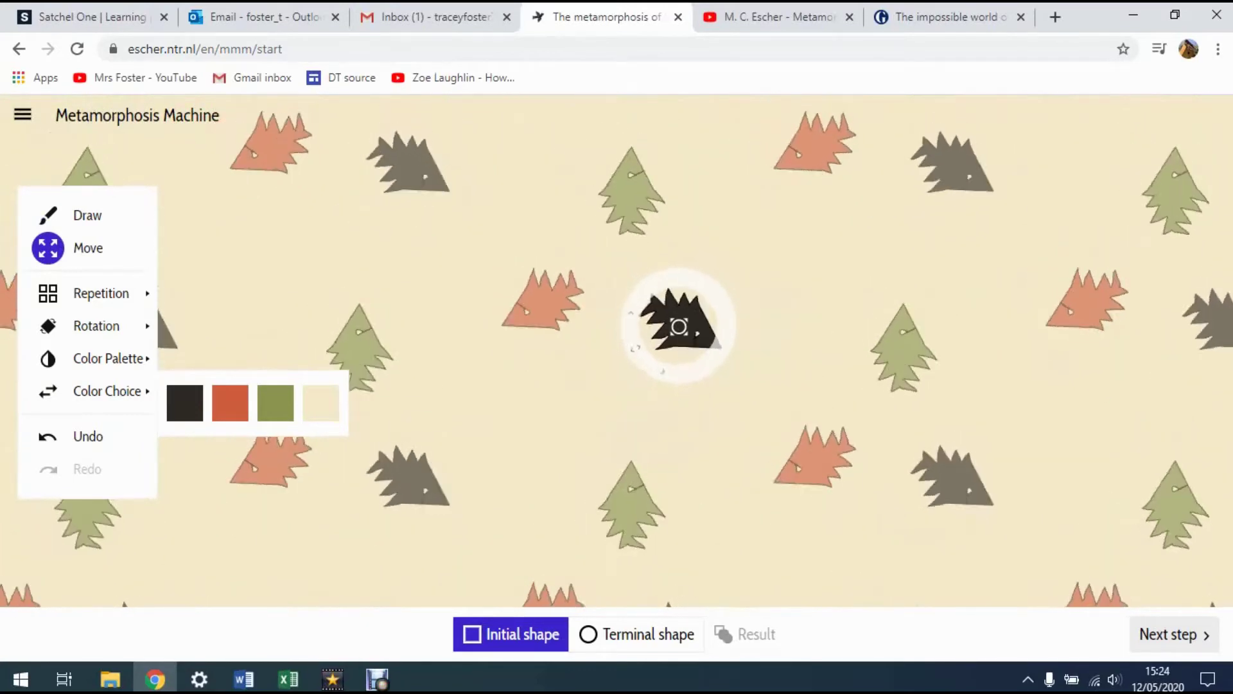
pyautogui.scroll(-10, 679, 327)
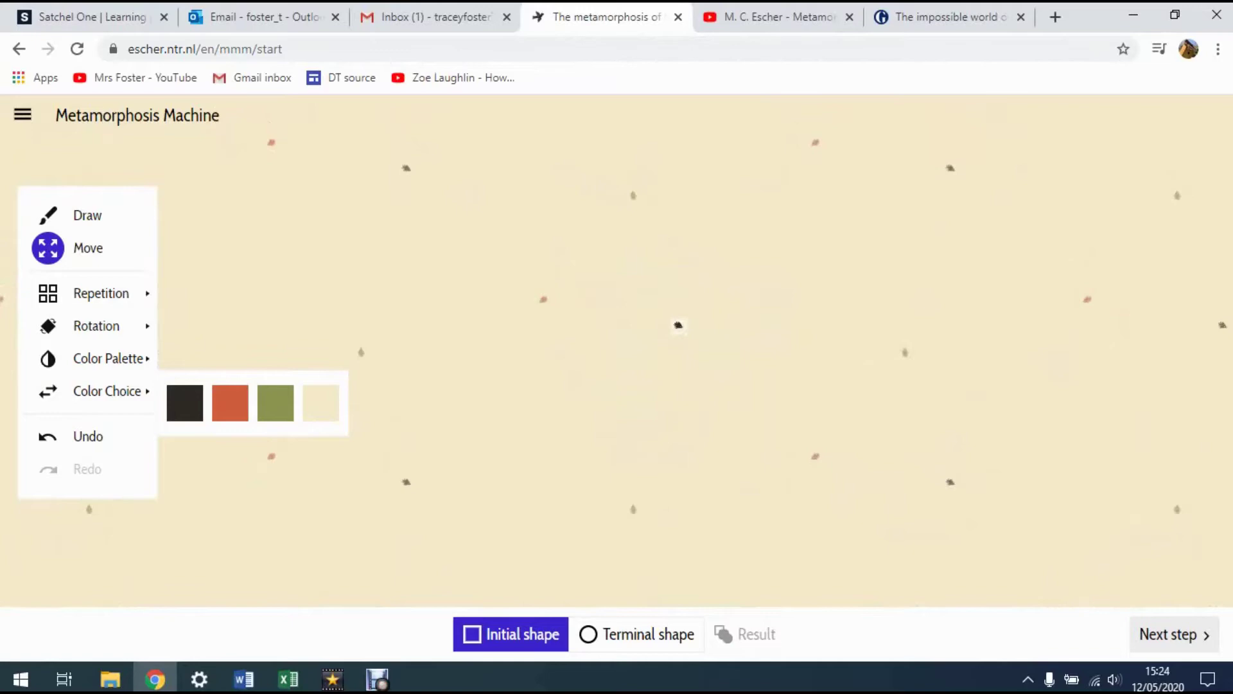
pyautogui.scroll(12, 679, 327)
pyautogui.scroll(10, 678, 327)
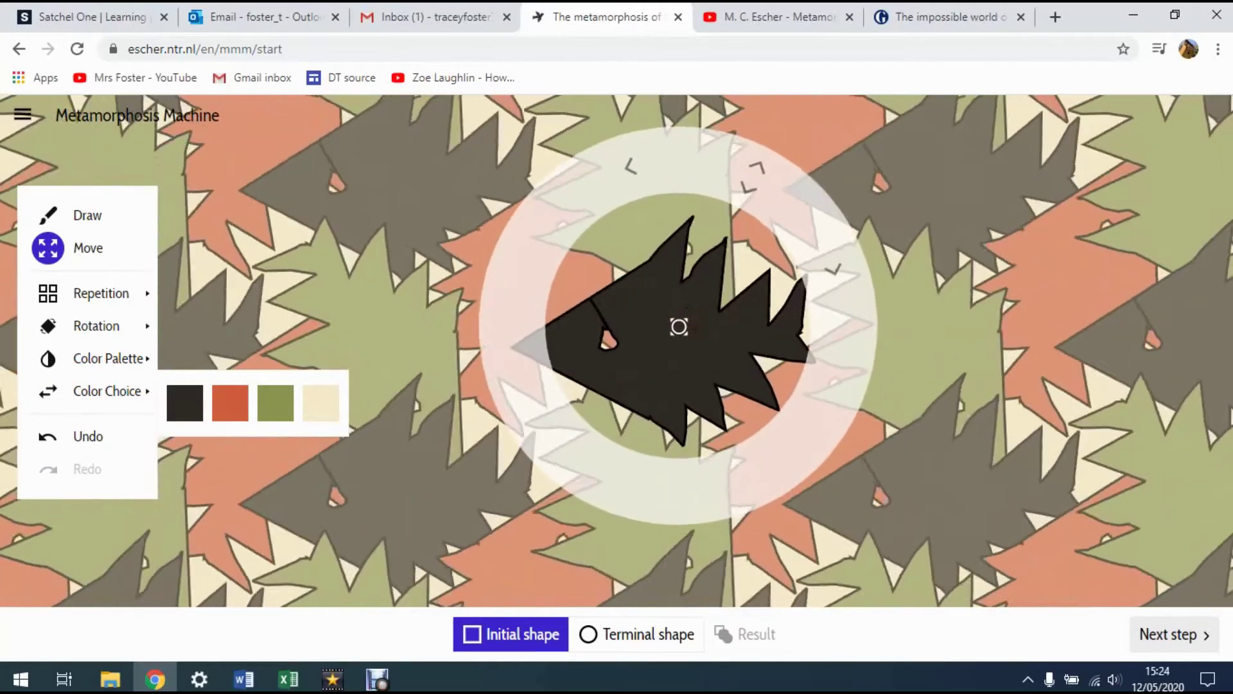
pyautogui.scroll(-8, 679, 327)
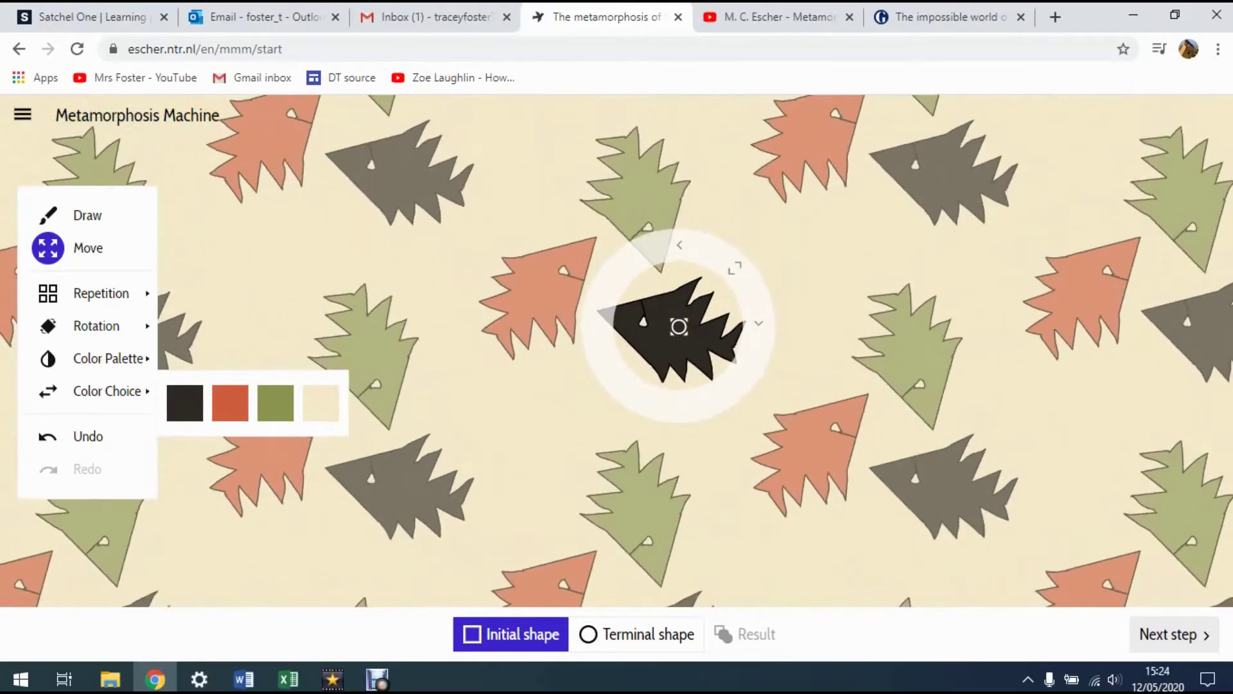
pyautogui.scroll(5, 674, 327)
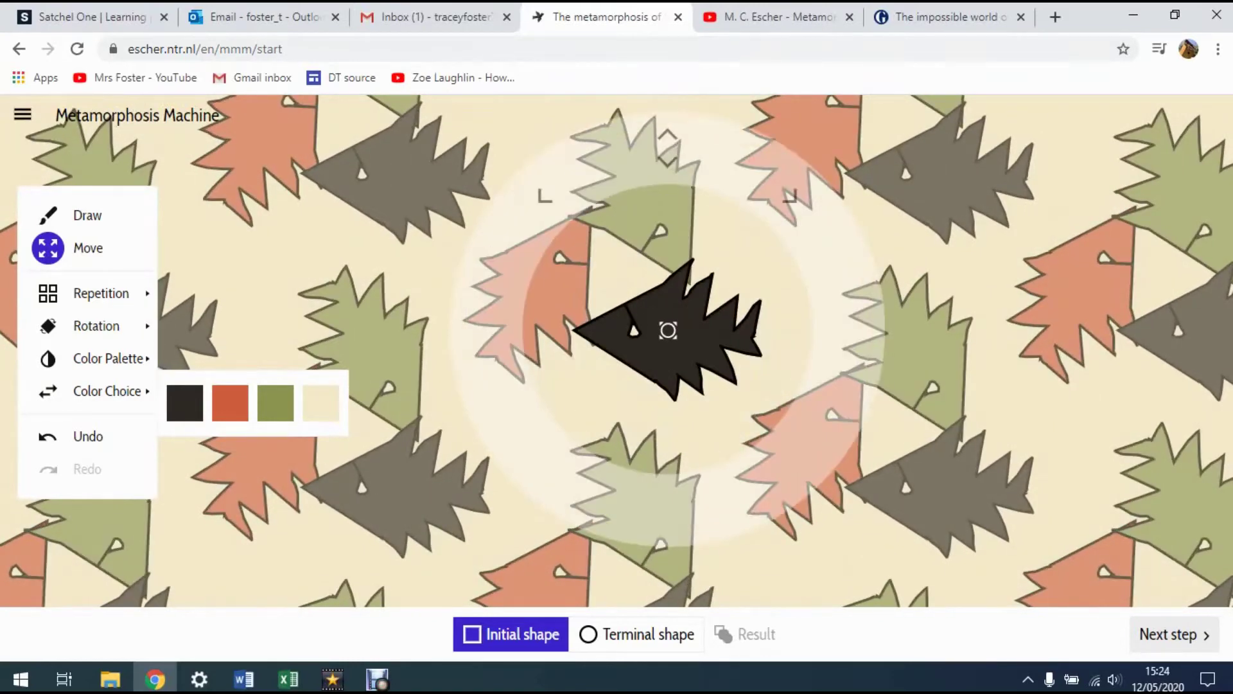
pyautogui.moveTo(668, 330)
pyautogui.mouseDown()
pyautogui.moveTo(713, 396)
pyautogui.moveTo(711, 432)
pyautogui.moveTo(592, 471)
pyautogui.moveTo(546, 427)
pyautogui.moveTo(557, 325)
pyautogui.moveTo(534, 298)
pyautogui.moveTo(476, 352)
pyautogui.moveTo(583, 403)
pyautogui.moveTo(705, 433)
pyautogui.moveTo(803, 380)
pyautogui.moveTo(801, 287)
pyautogui.moveTo(633, 293)
pyautogui.moveTo(663, 396)
pyautogui.moveTo(784, 487)
pyautogui.moveTo(880, 514)
pyautogui.moveTo(828, 481)
pyautogui.moveTo(826, 462)
pyautogui.moveTo(824, 506)
pyautogui.moveTo(763, 441)
pyautogui.moveTo(732, 336)
pyautogui.moveTo(681, 309)
pyautogui.moveTo(675, 340)
pyautogui.mouseUp()
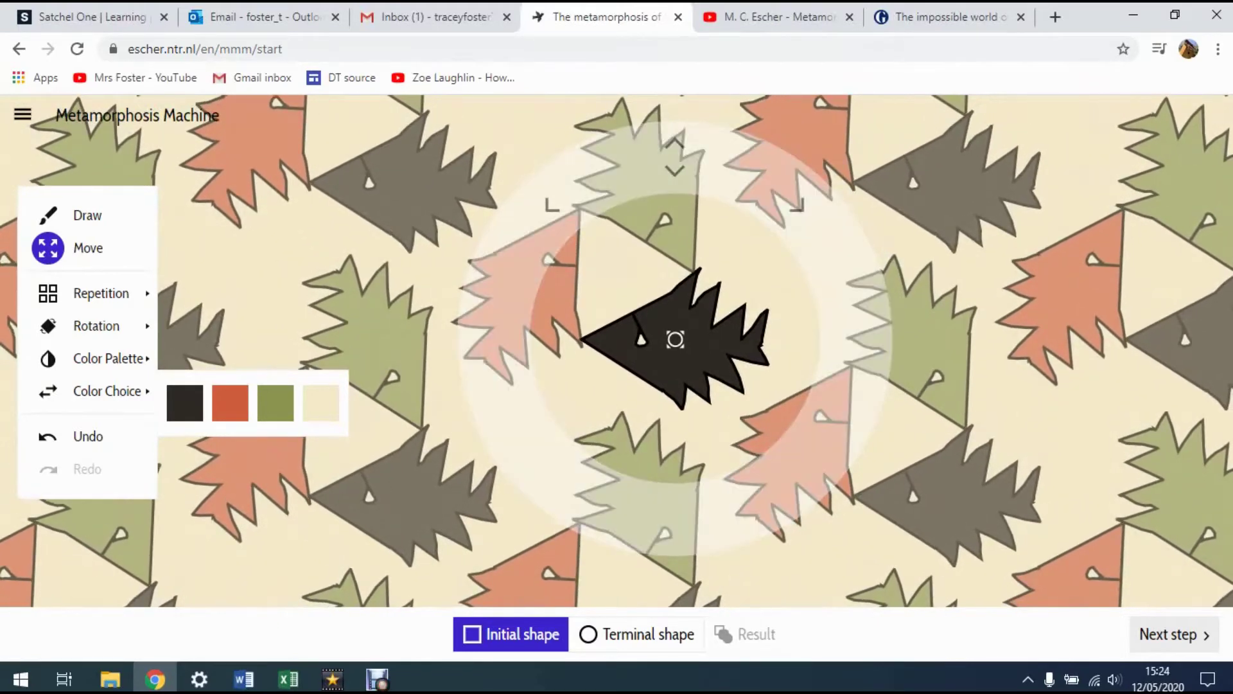
# Try the triangular repetition on the initial shape, enlarging and rotating it to test the pattern.
pyautogui.click(97, 326)
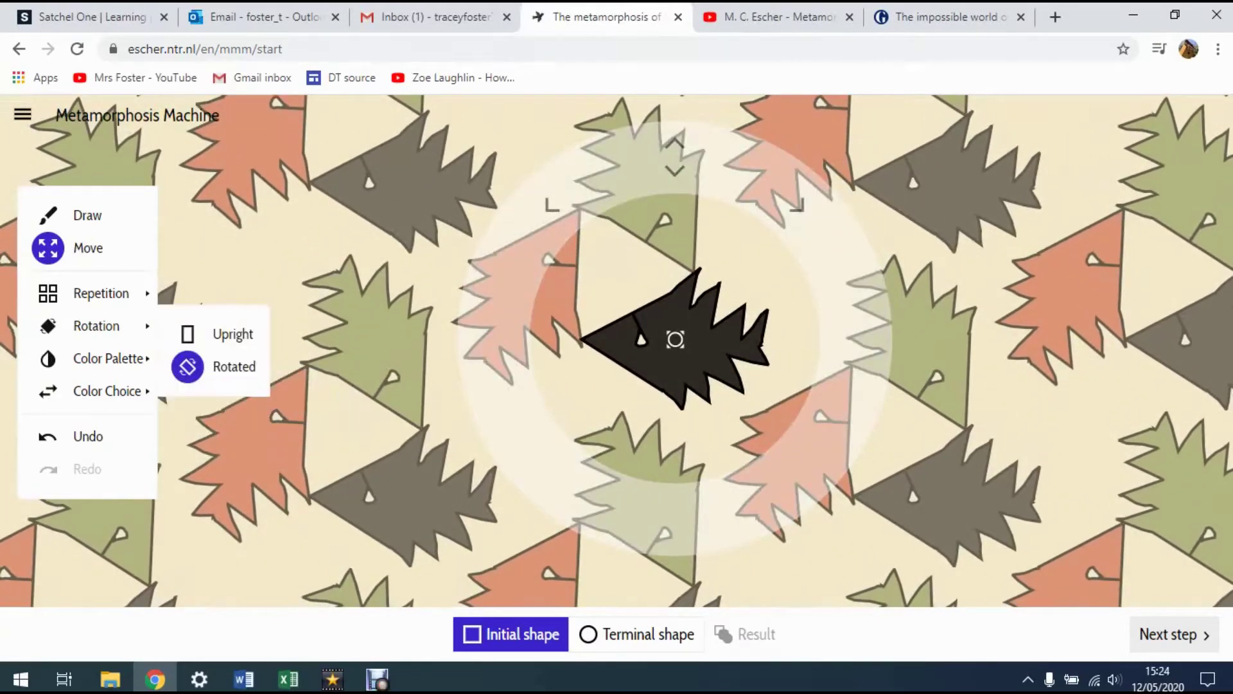
pyautogui.click(96, 293)
pyautogui.click(187, 301)
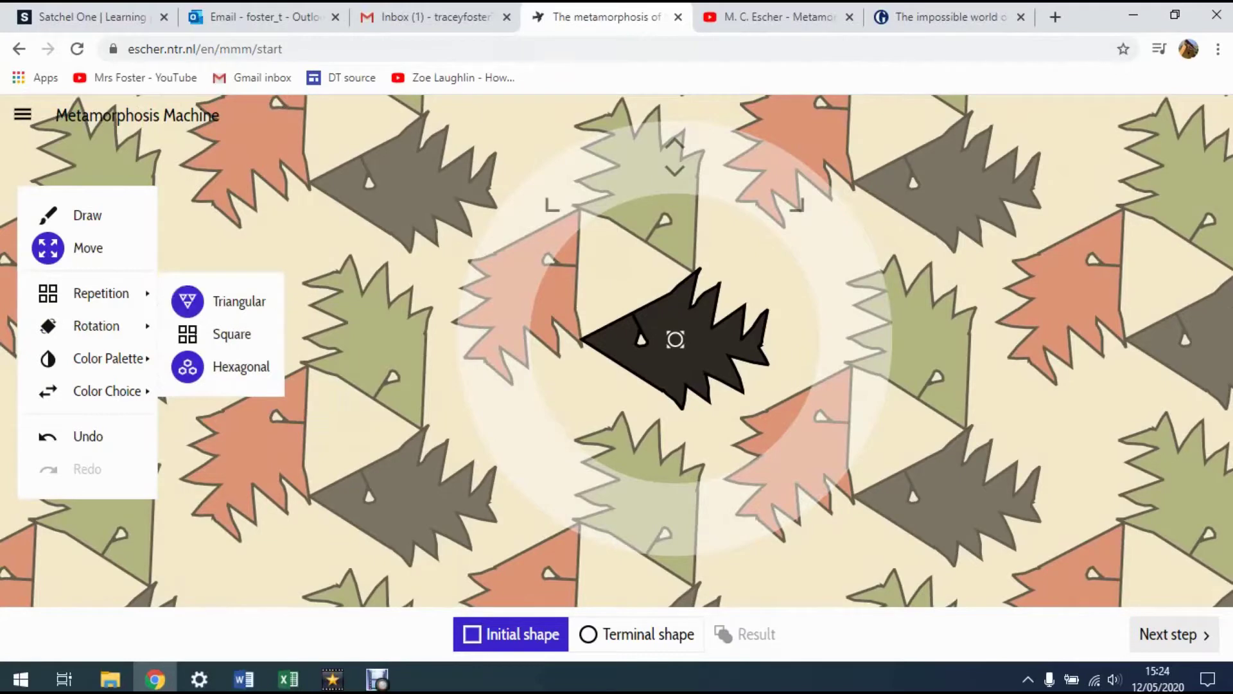
pyautogui.moveTo(675, 157); pyautogui.dragTo(1020, 386)
pyautogui.moveTo(958, 135); pyautogui.dragTo(1166, 278)
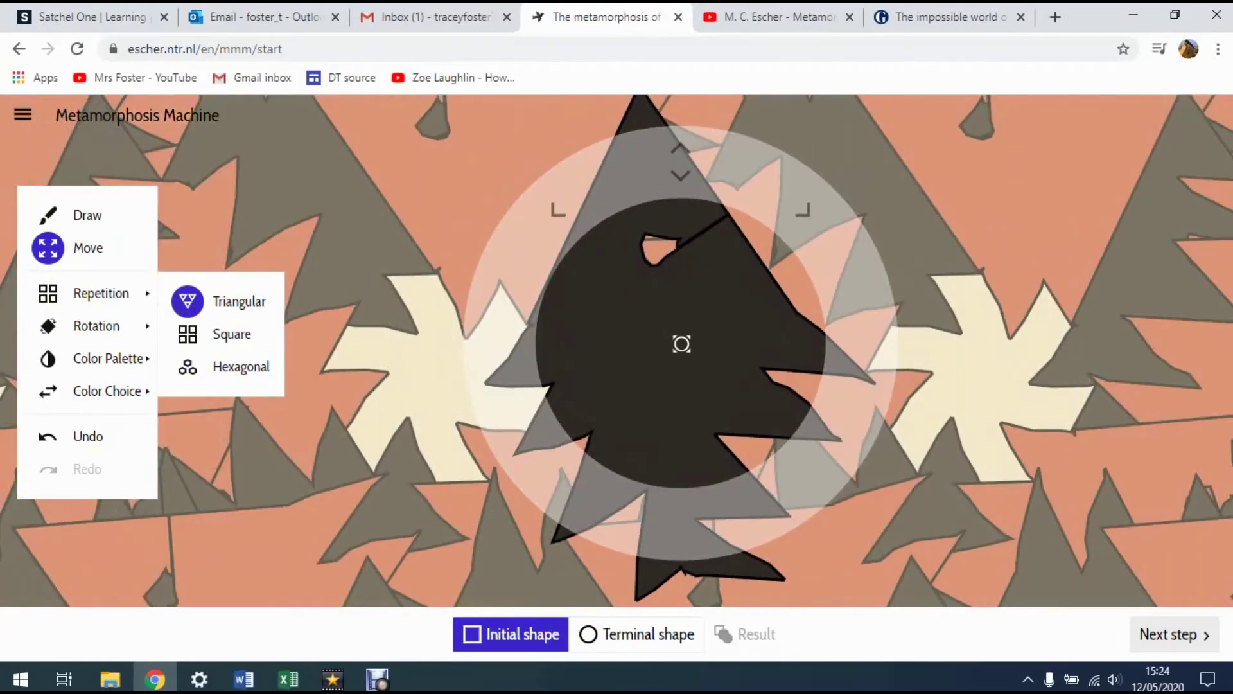
pyautogui.moveTo(680, 161); pyautogui.dragTo(724, 201)
pyautogui.moveTo(812, 269); pyautogui.dragTo(813, 271)
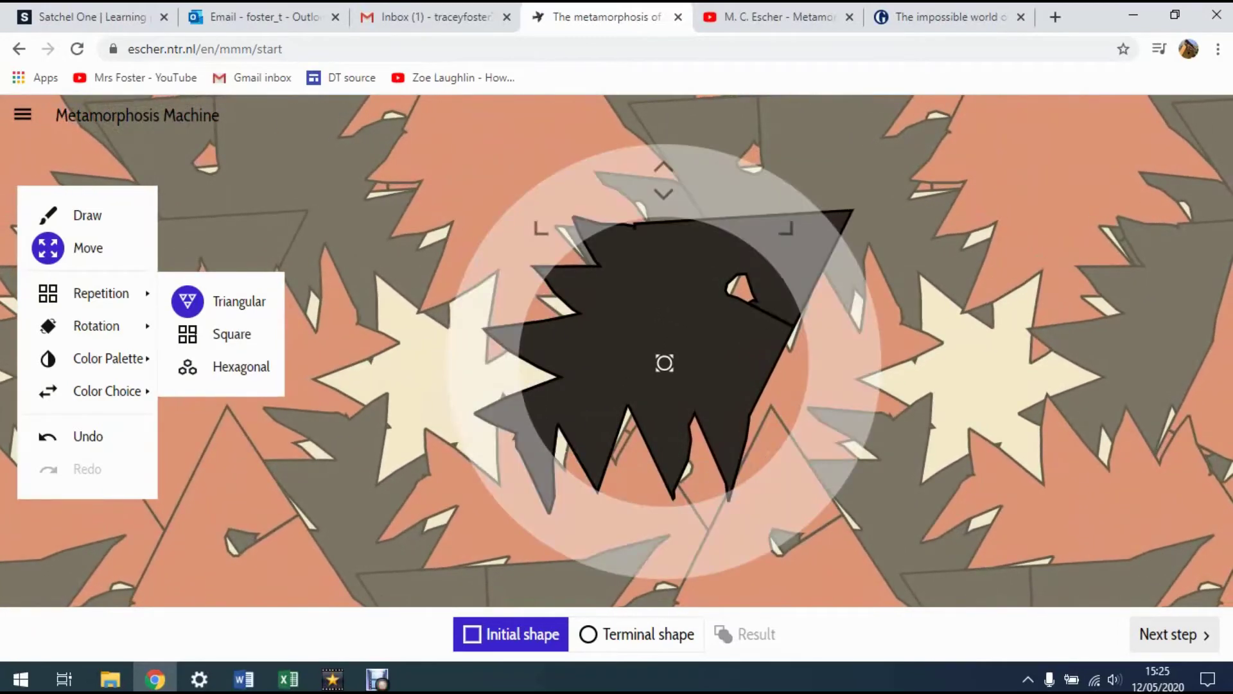
# Set the repetition to Hexagonal, and shrink and rotate the initial shape until its spikes point up and right.
pyautogui.click(188, 367)
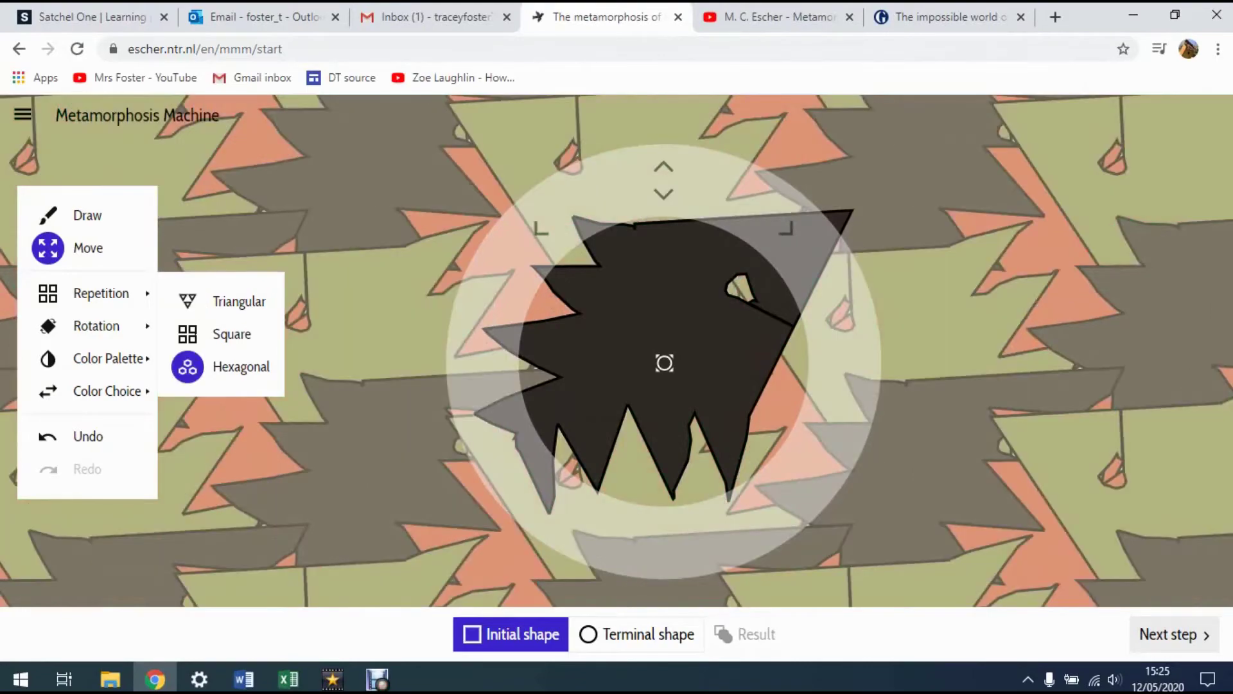
pyautogui.moveTo(664, 181); pyautogui.dragTo(732, 188)
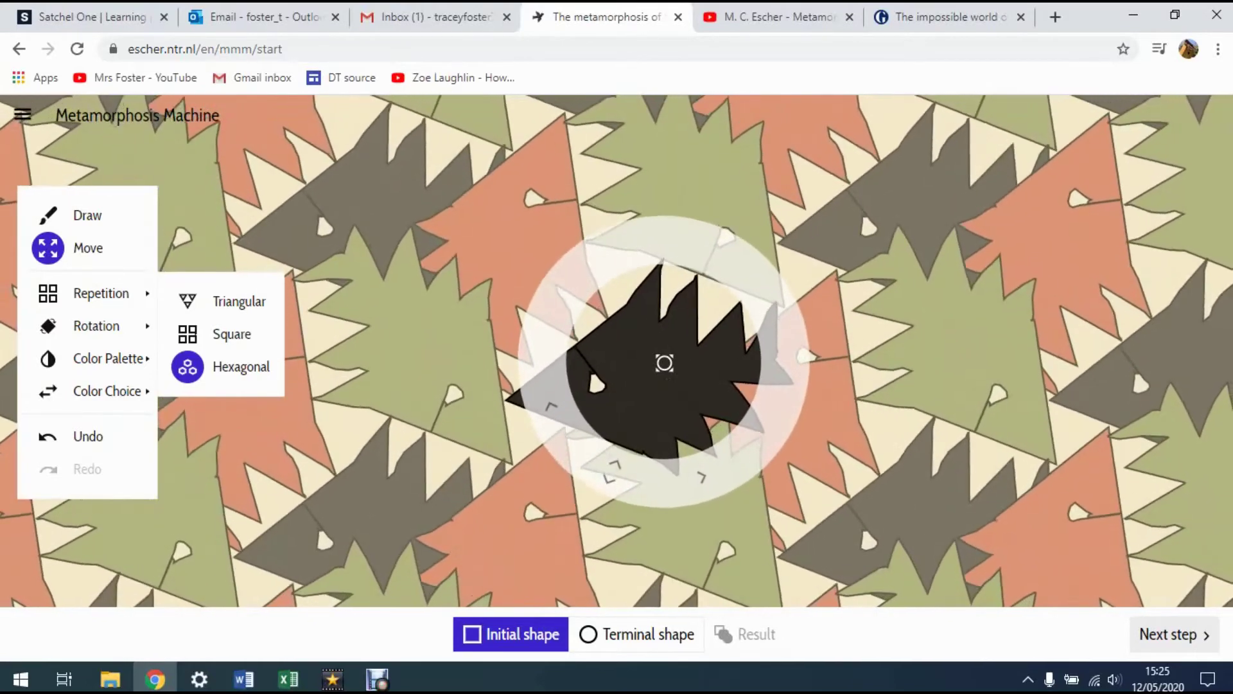
pyautogui.moveTo(612, 471); pyautogui.dragTo(660, 479)
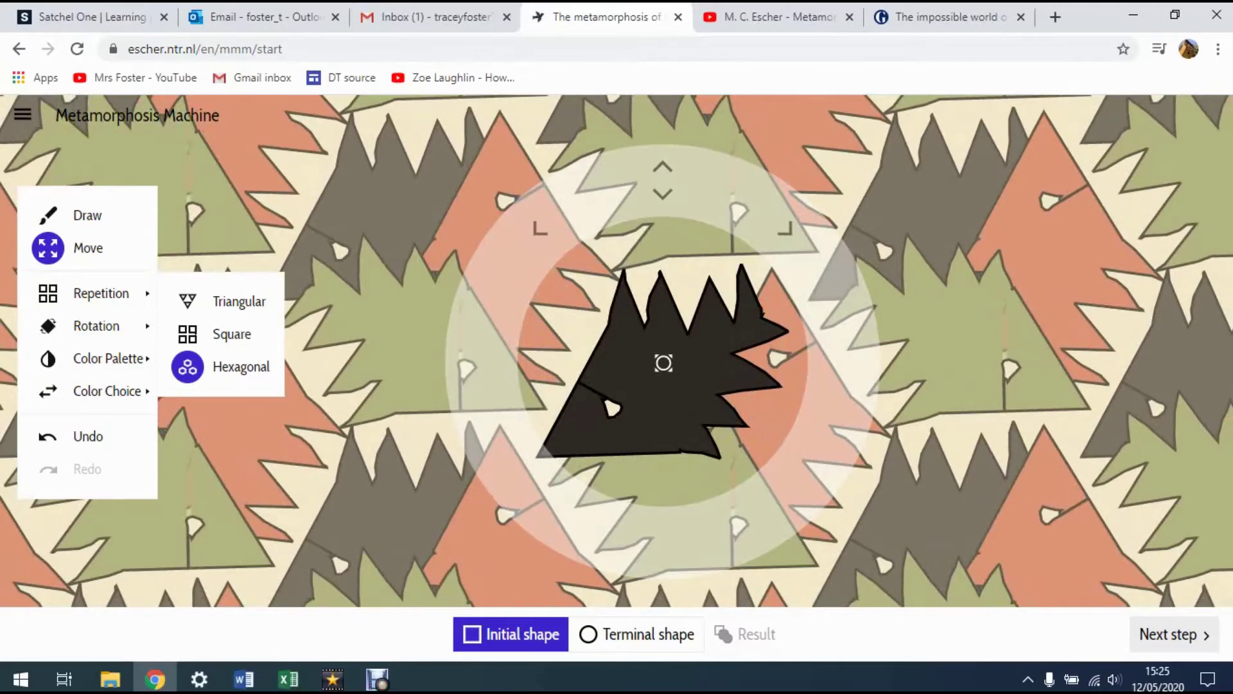
# Apply the Eagle color palette to the initial shape and continue to the terminal shape.
pyautogui.click(107, 358)
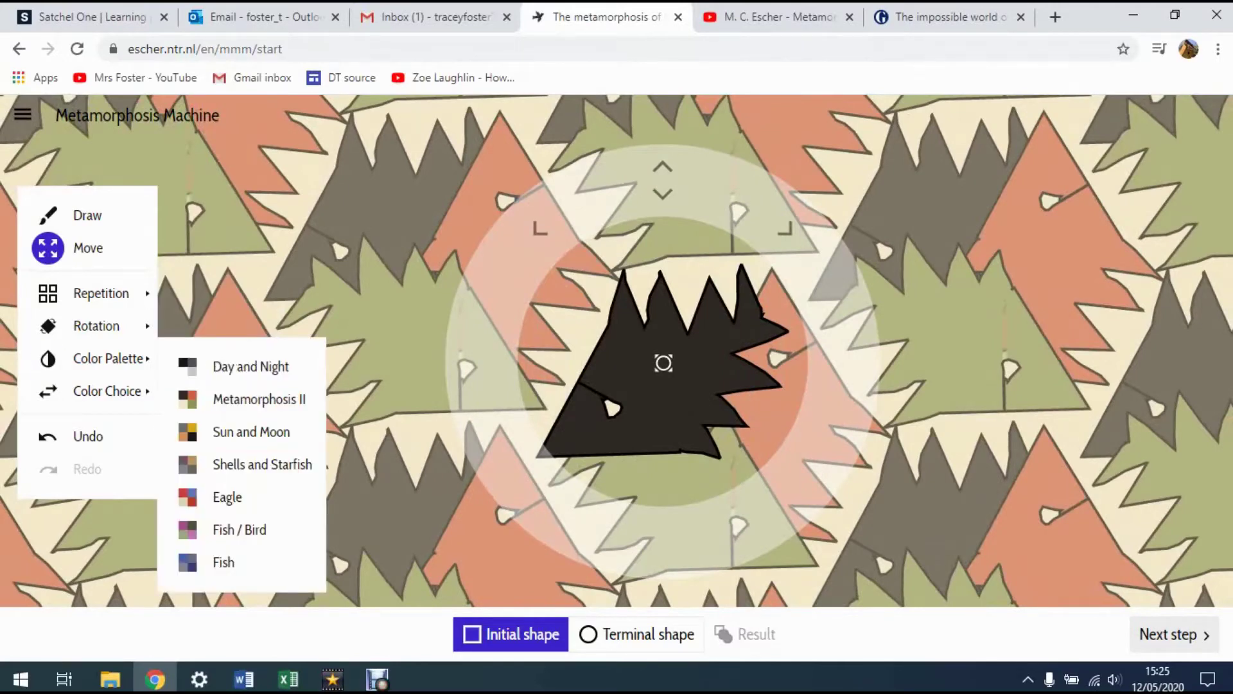
pyautogui.click(227, 497)
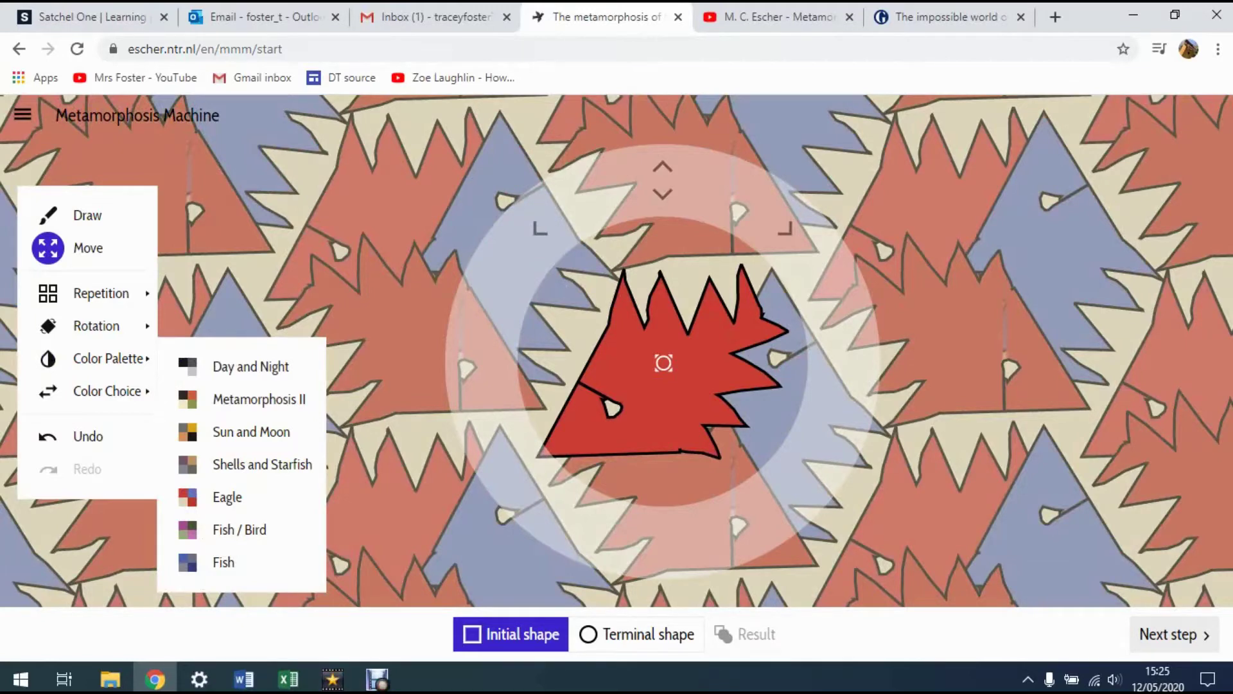
pyautogui.click(1173, 634)
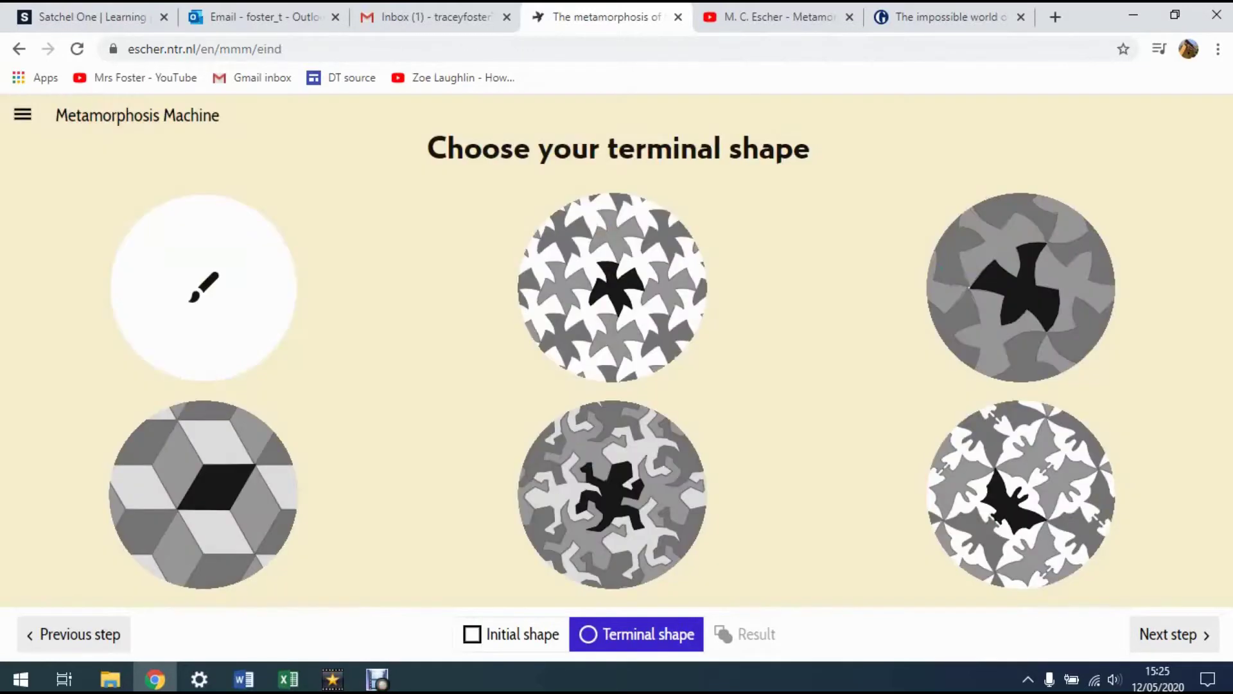
# Choose to draw a custom terminal shape and sketch a freehand face with eyebrows, eyes, nose and mouth.
pyautogui.click(204, 287)
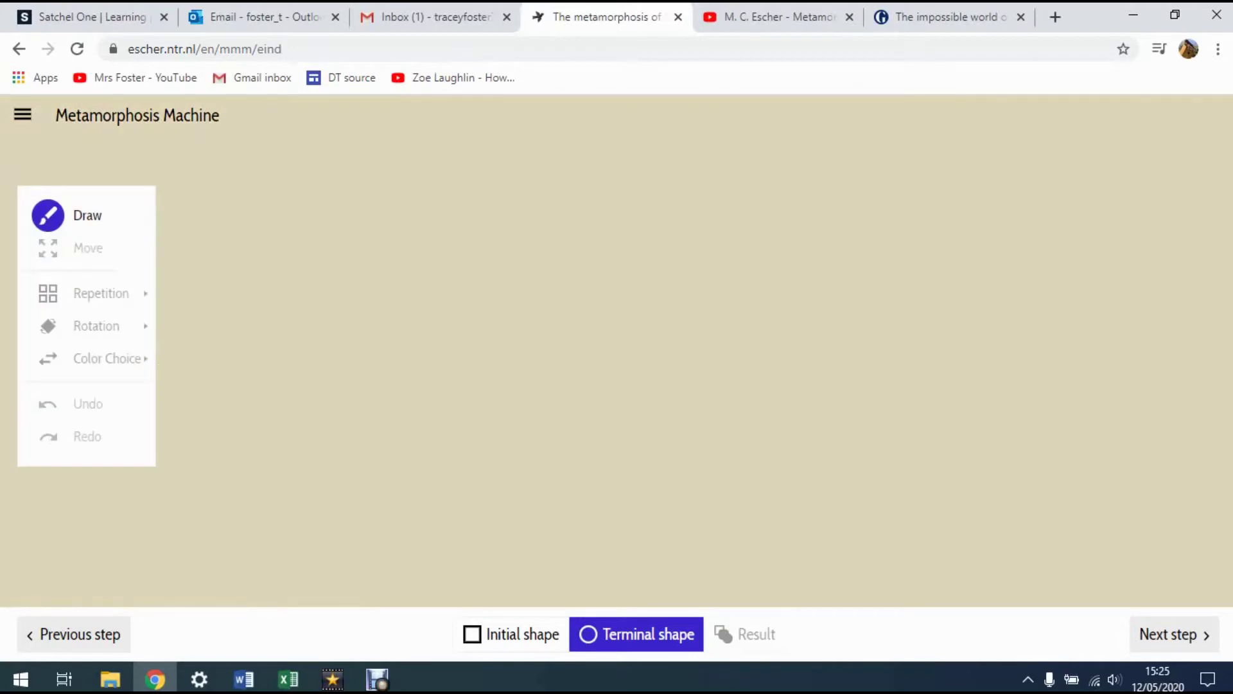
pyautogui.moveTo(499, 232)
pyautogui.mouseDown()
pyautogui.moveTo(522, 212)
pyautogui.moveTo(617, 256)
pyautogui.moveTo(498, 231)
pyautogui.mouseUp()
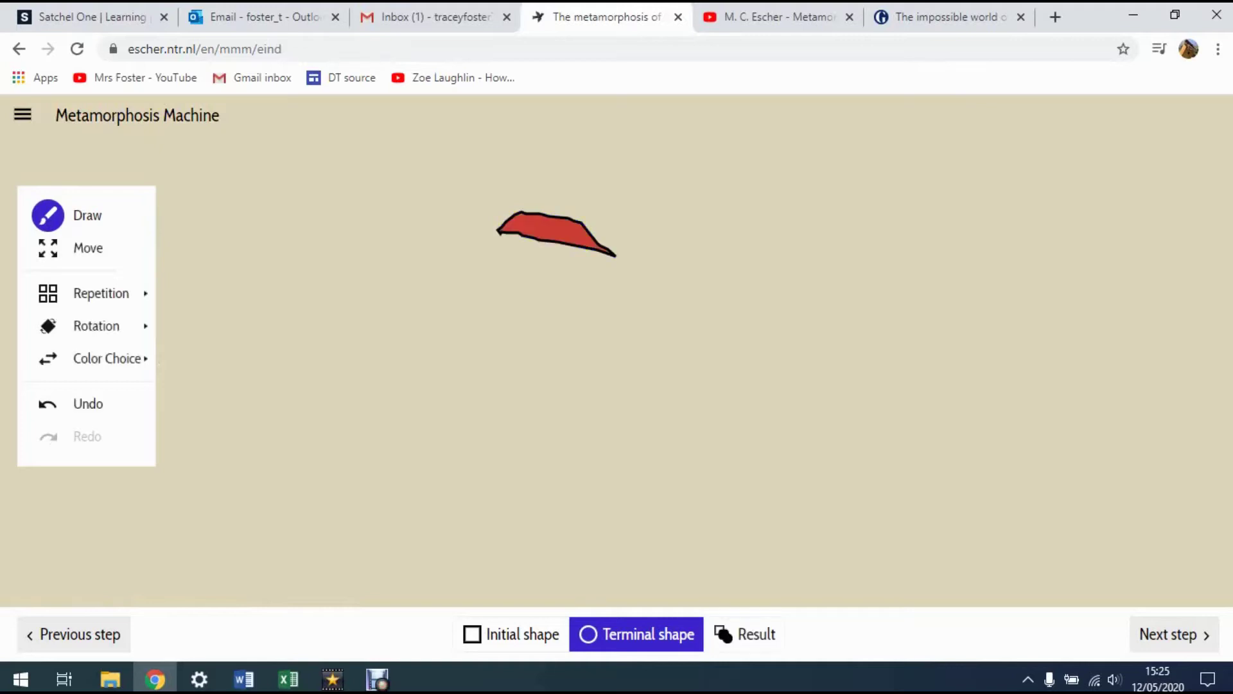
pyautogui.moveTo(619, 251)
pyautogui.mouseDown()
pyautogui.moveTo(729, 219)
pyautogui.moveTo(710, 236)
pyautogui.moveTo(620, 249)
pyautogui.moveTo(595, 284)
pyautogui.moveTo(585, 340)
pyautogui.moveTo(607, 352)
pyautogui.moveTo(588, 337)
pyautogui.moveTo(605, 257)
pyautogui.moveTo(690, 265)
pyautogui.moveTo(697, 288)
pyautogui.moveTo(677, 301)
pyautogui.moveTo(511, 257)
pyautogui.moveTo(539, 300)
pyautogui.moveTo(592, 281)
pyautogui.mouseUp()
pyautogui.moveTo(527, 380)
pyautogui.mouseDown()
pyautogui.moveTo(670, 390)
pyautogui.moveTo(614, 402)
pyautogui.moveTo(531, 394)
pyautogui.moveTo(544, 415)
pyautogui.moveTo(611, 437)
pyautogui.moveTo(606, 424)
pyautogui.moveTo(543, 397)
pyautogui.mouseUp()
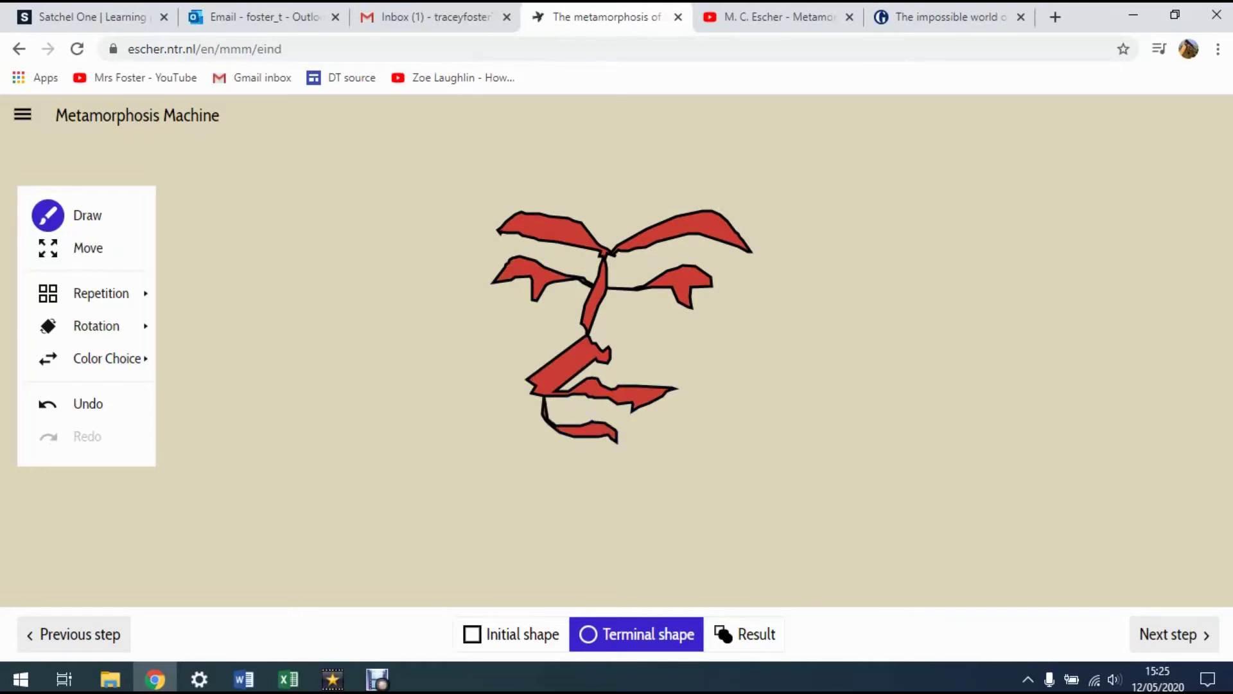
# Rotate the face drawing onto its side, and draw a large filled body with small pieces above it.
pyautogui.click(49, 248)
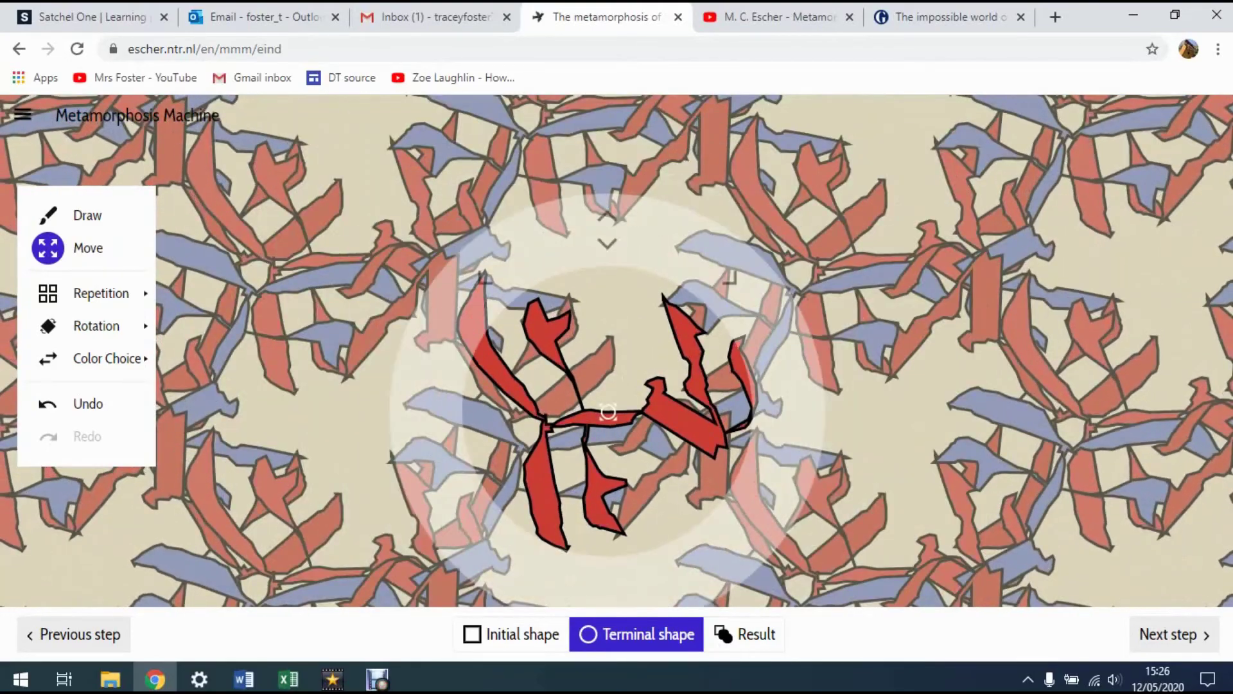
pyautogui.click(48, 215)
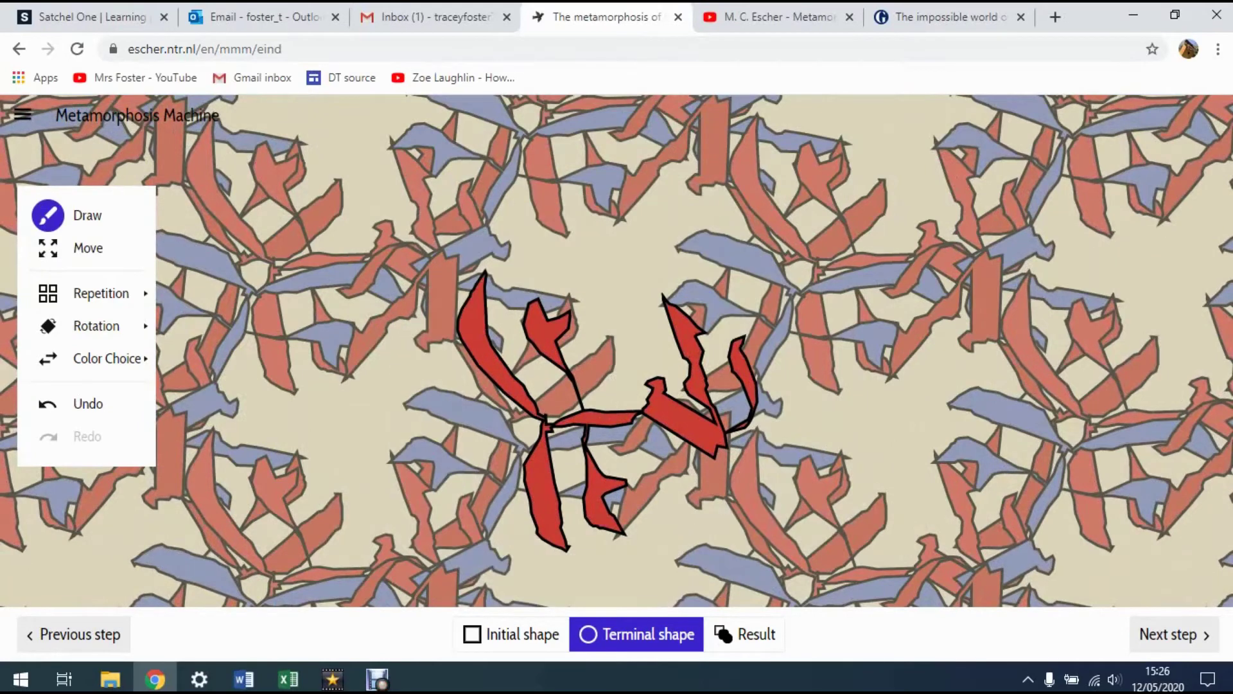
pyautogui.moveTo(607, 271)
pyautogui.mouseDown()
pyautogui.moveTo(603, 225)
pyautogui.moveTo(639, 252)
pyautogui.moveTo(597, 279)
pyautogui.moveTo(616, 209)
pyautogui.moveTo(622, 257)
pyautogui.moveTo(564, 276)
pyautogui.moveTo(578, 289)
pyautogui.moveTo(642, 264)
pyautogui.moveTo(607, 283)
pyautogui.mouseUp()
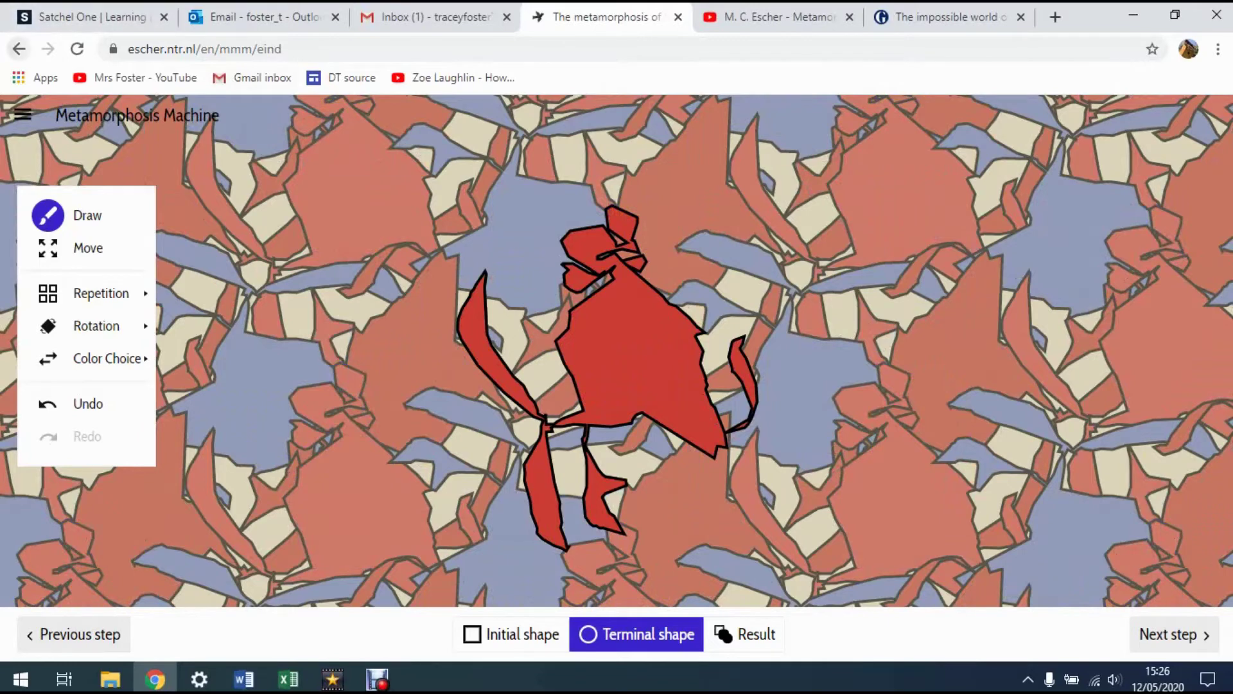
# Revisit the initial shape, return to the terminal shape, and view its color choices.
pyautogui.click(19, 49)
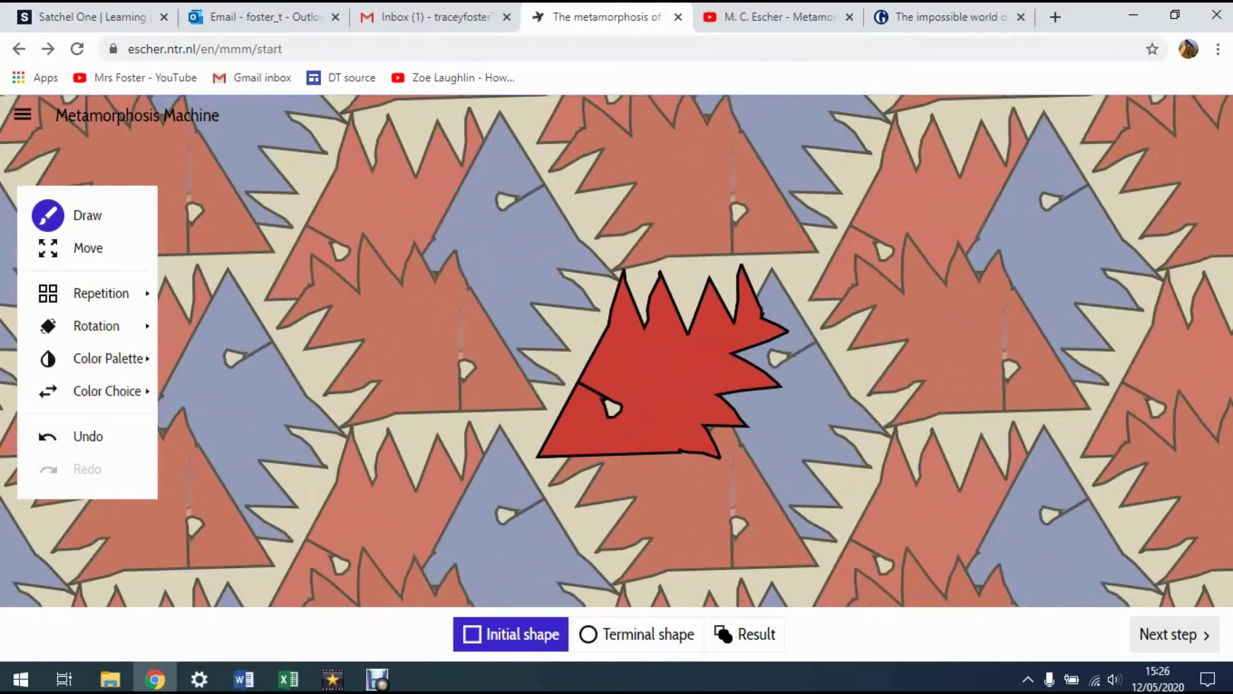
pyautogui.hotkey('alt', 'Right')
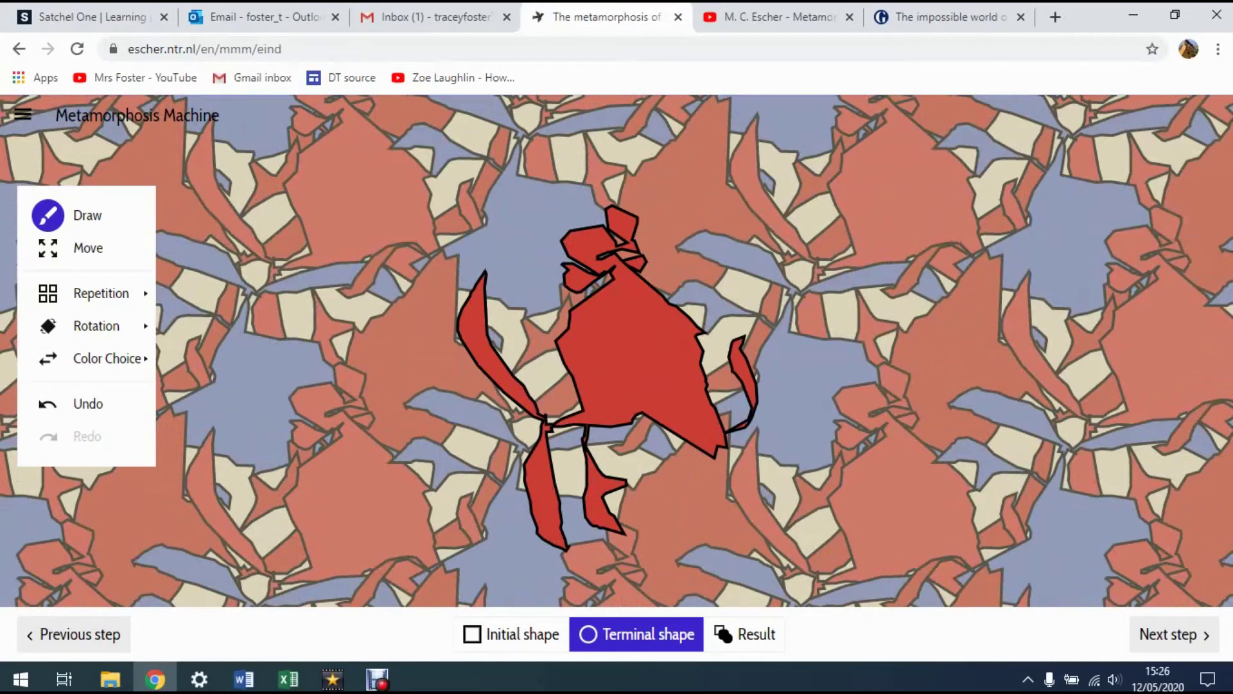
pyautogui.moveTo(107, 359)
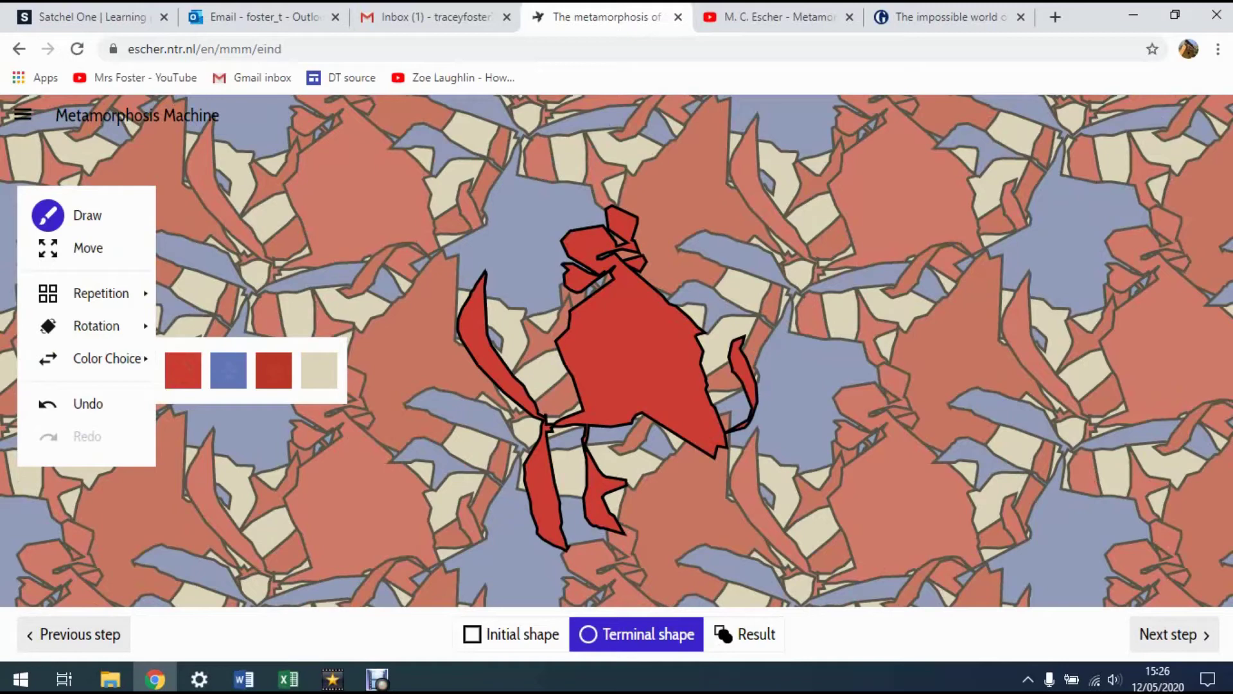
# Carve an irregular hole into the middle of the terminal shape's body and set the repetition to Square.
pyautogui.moveTo(620, 339)
pyautogui.mouseDown()
pyautogui.moveTo(613, 369)
pyautogui.moveTo(658, 373)
pyautogui.moveTo(649, 347)
pyautogui.moveTo(619, 338)
pyautogui.mouseUp()
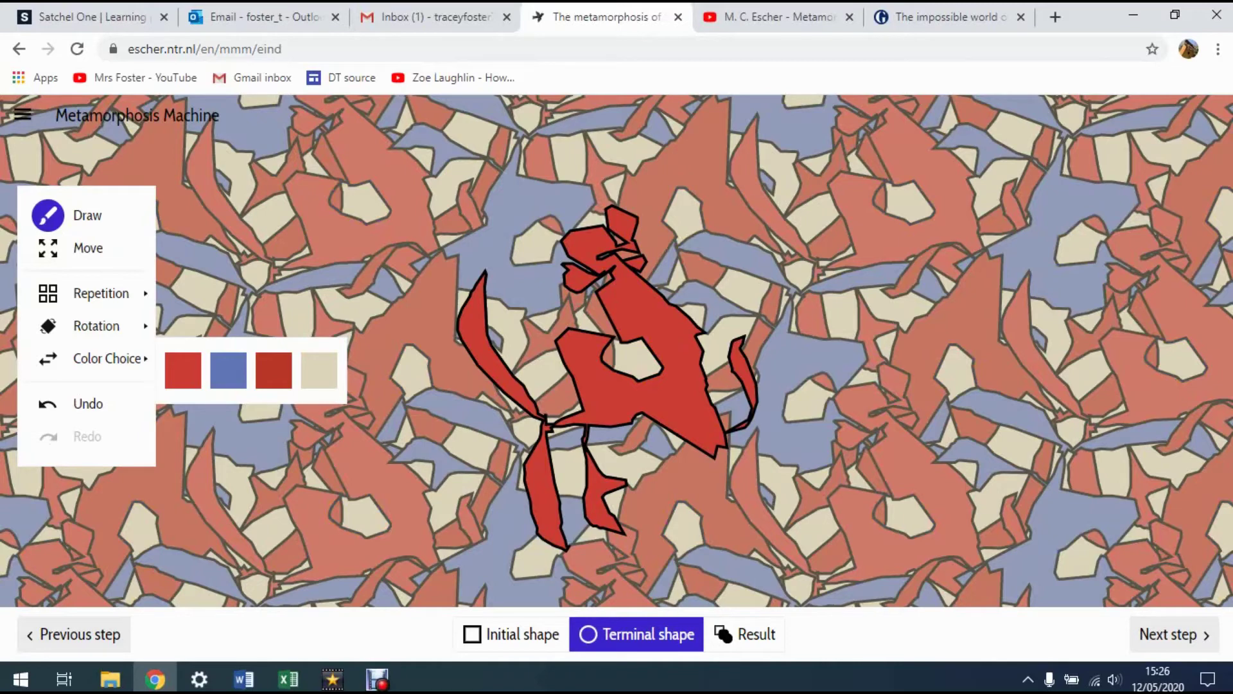
pyautogui.click(101, 293)
pyautogui.click(186, 334)
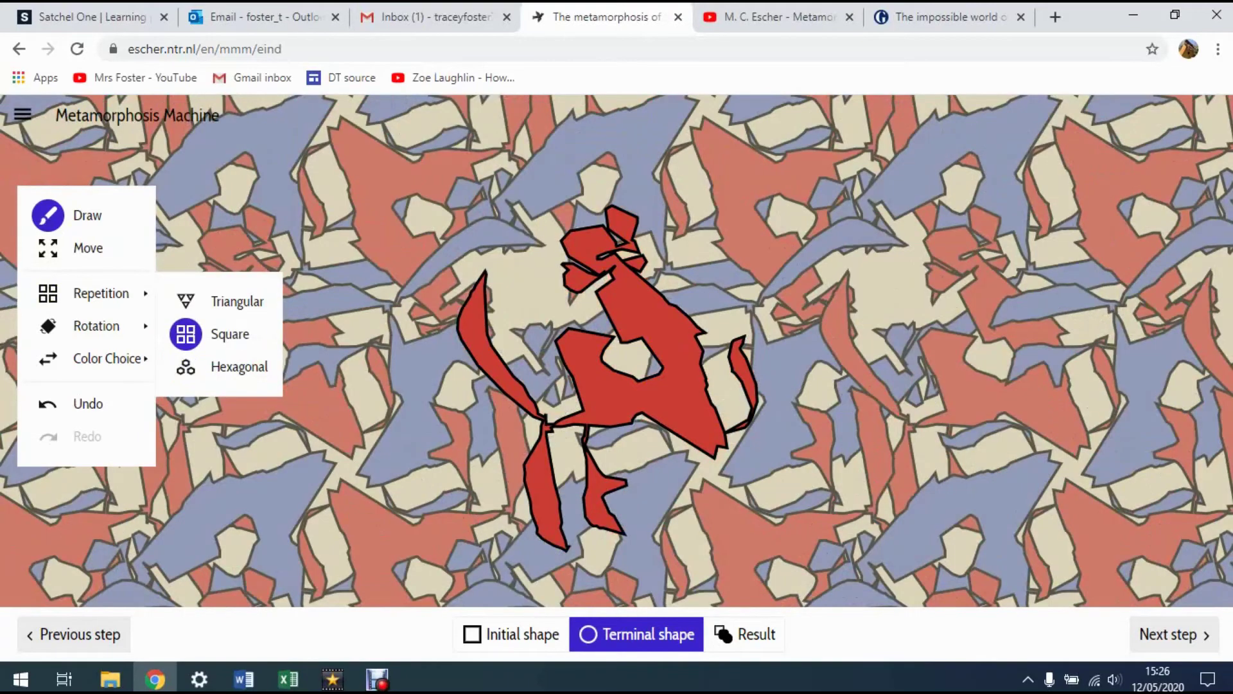
# Reshape the body with freehand strokes extending its lower right part, and set the repetition to Triangular.
pyautogui.moveTo(660, 351)
pyautogui.mouseDown()
pyautogui.moveTo(745, 457)
pyautogui.moveTo(615, 421)
pyautogui.moveTo(648, 349)
pyautogui.moveTo(747, 366)
pyautogui.moveTo(743, 437)
pyautogui.mouseUp()
pyautogui.click(186, 301)
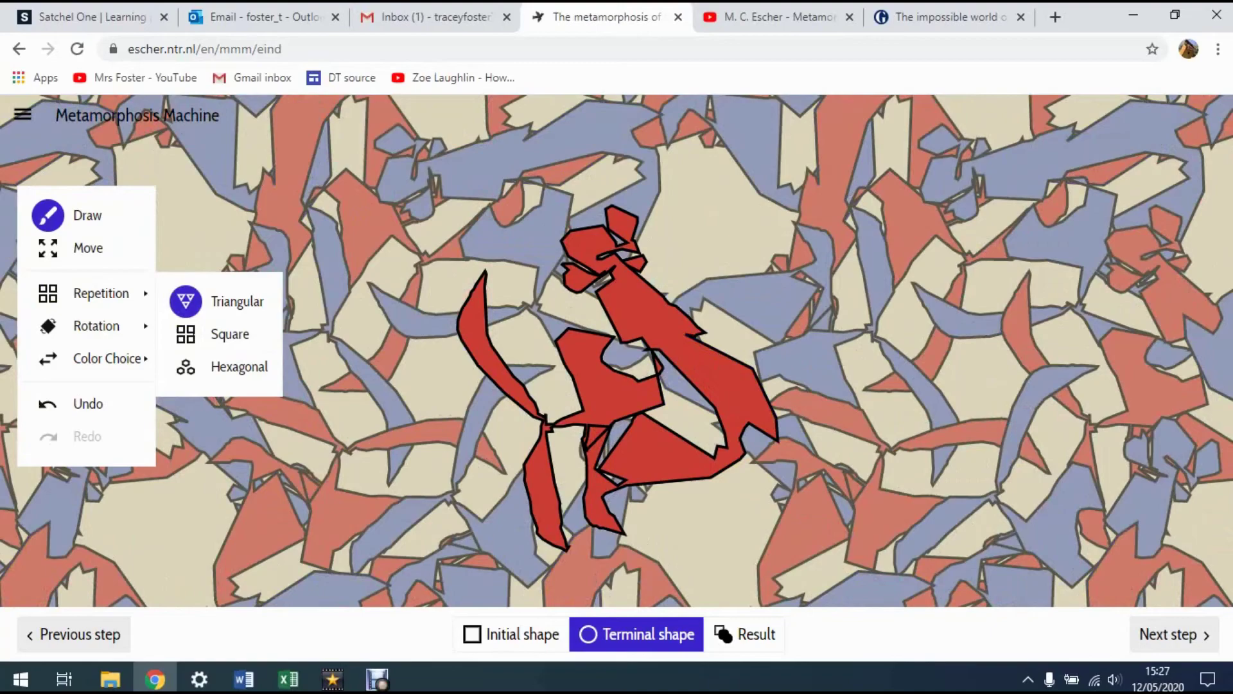
# Generate the metamorphosis result, view the next design in the endless series, and return to the generated one.
pyautogui.click(745, 634)
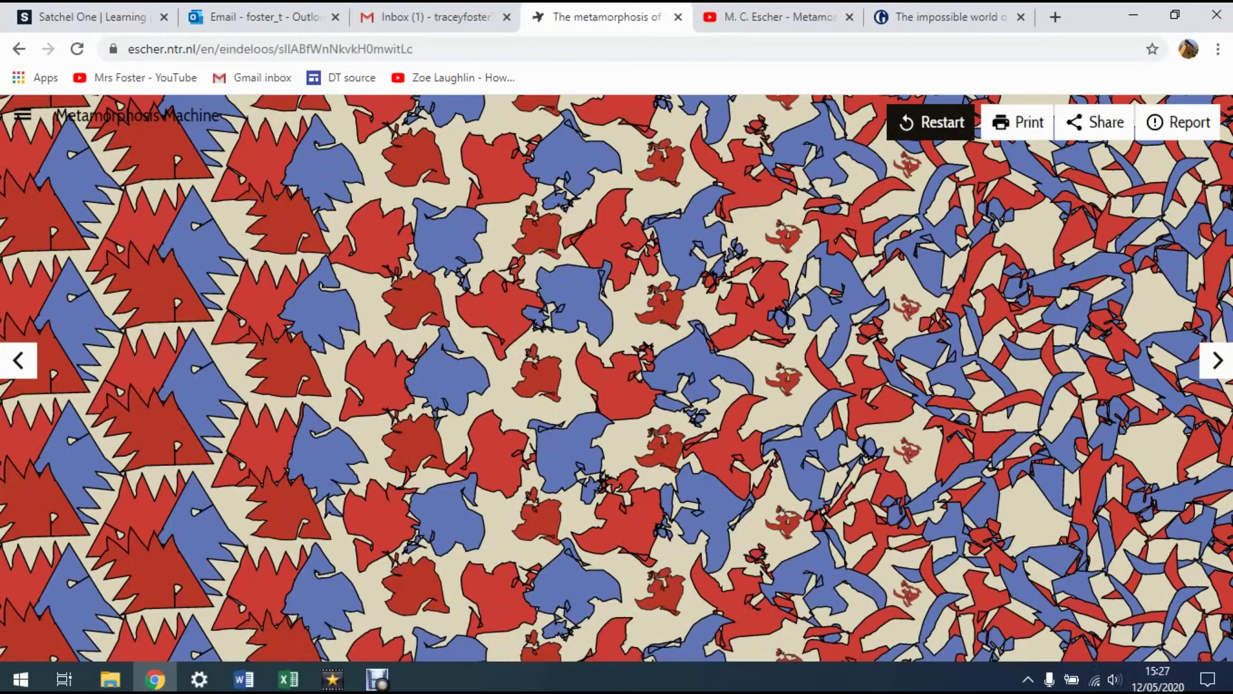
pyautogui.press('Right')
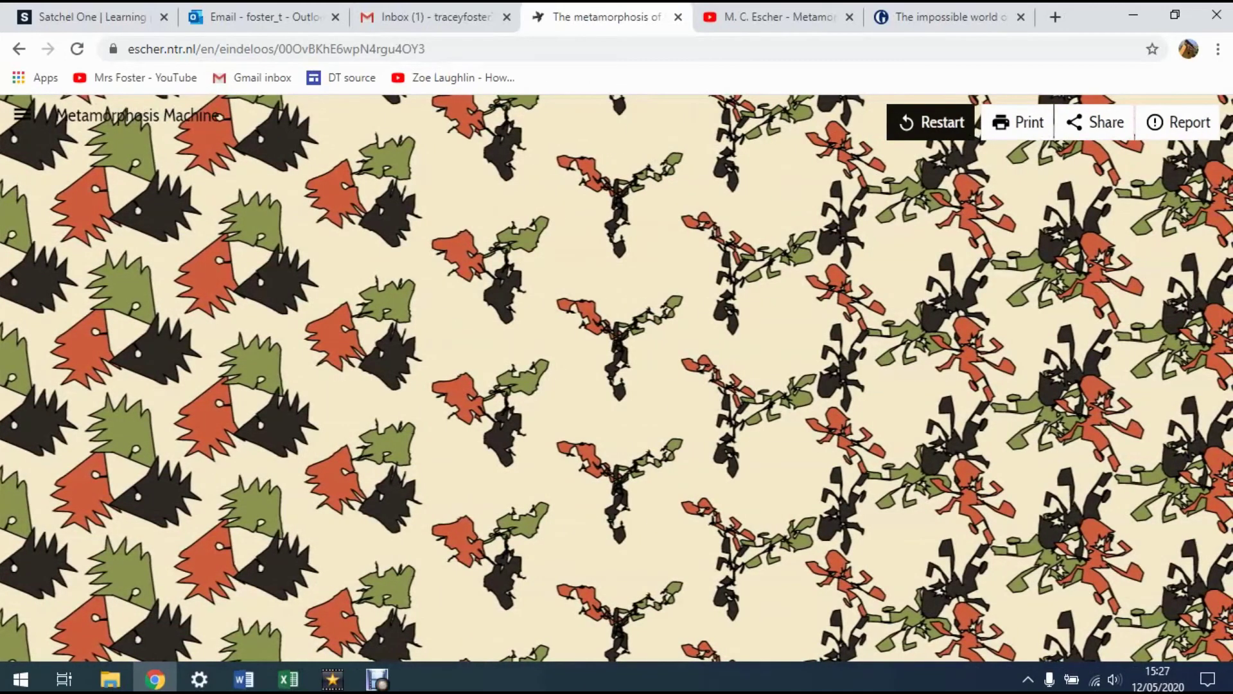
pyautogui.moveTo(149, 354)
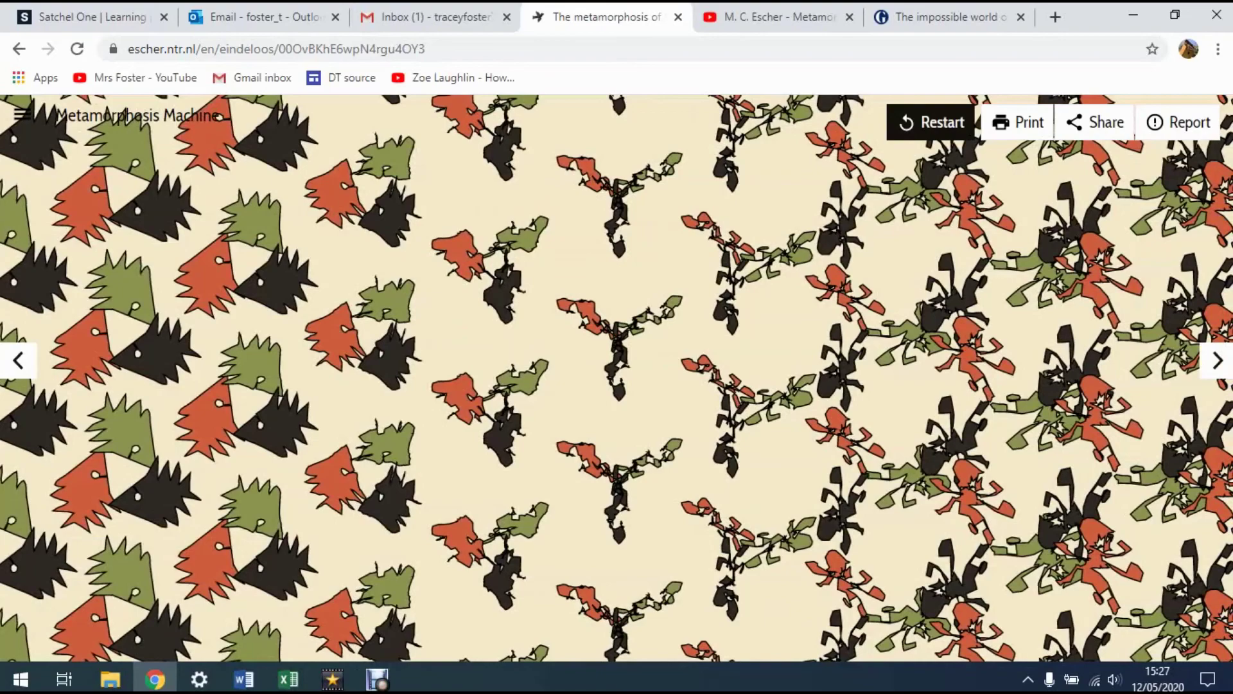
pyautogui.press('Left')
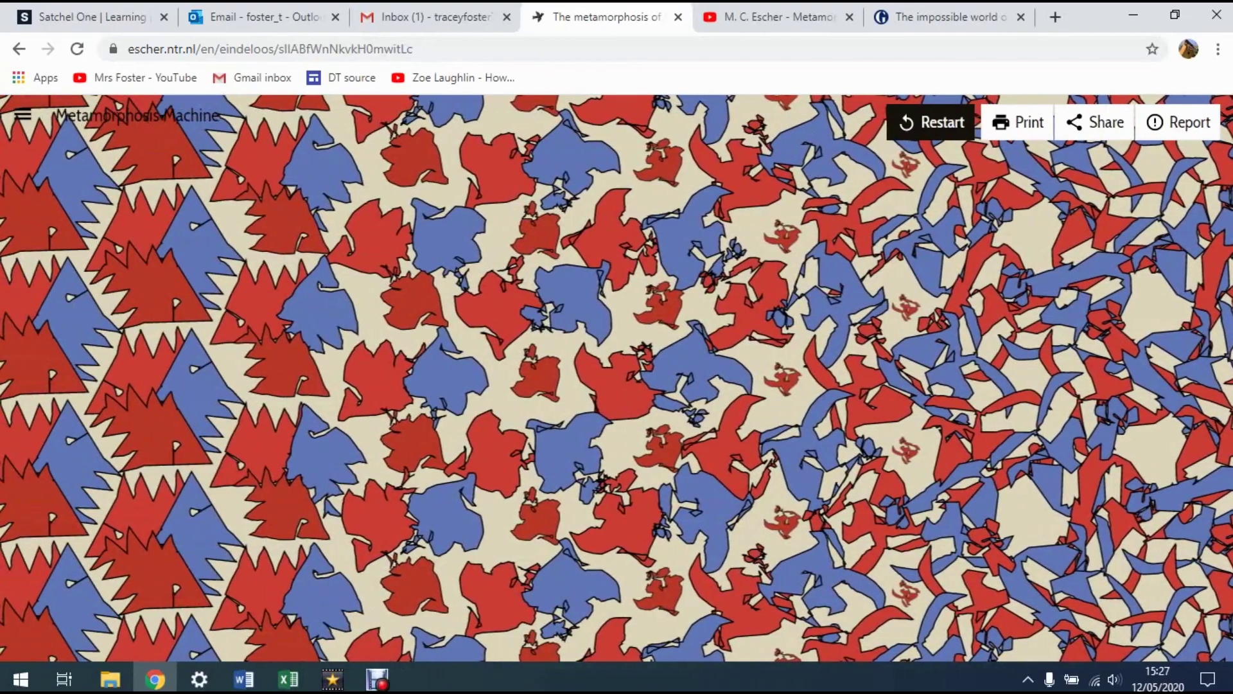